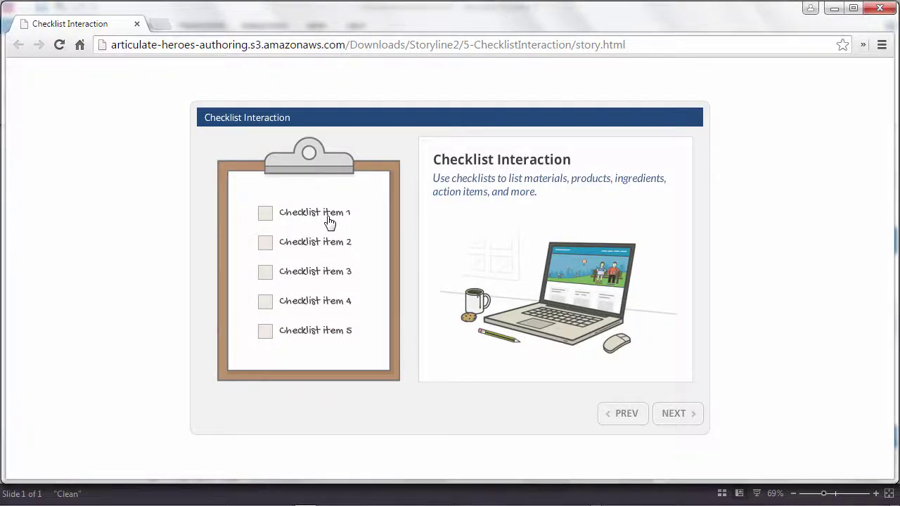
Step: In the Chrome preview, tick checklist items 1 through 5 to show each item's content
left_click(329, 222)
left_click(320, 244)
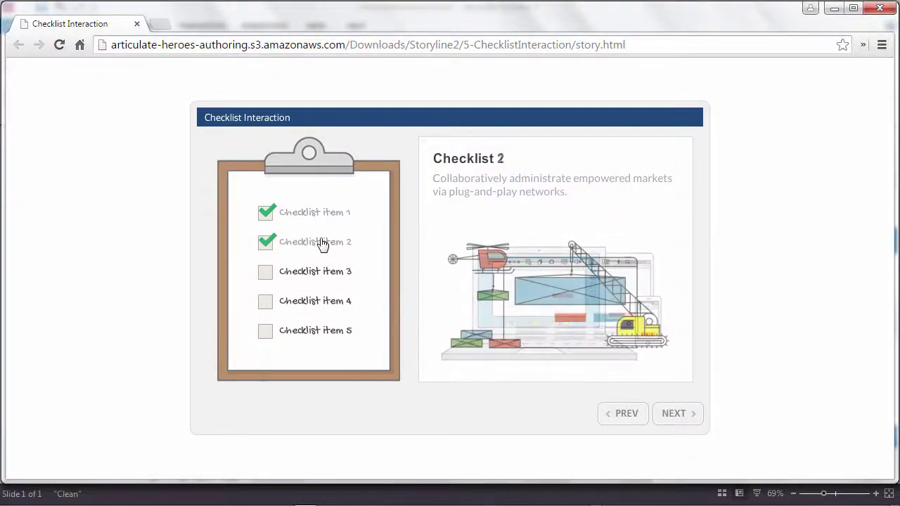
left_click(310, 273)
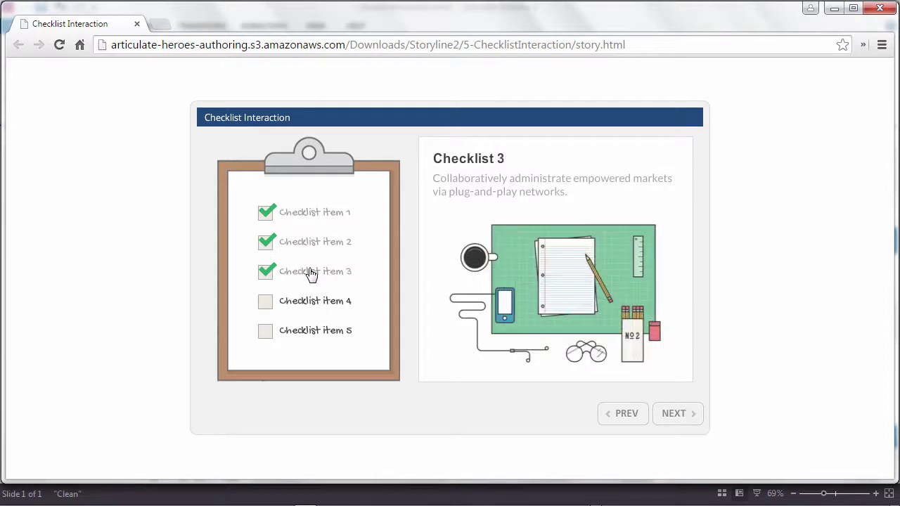
left_click(312, 302)
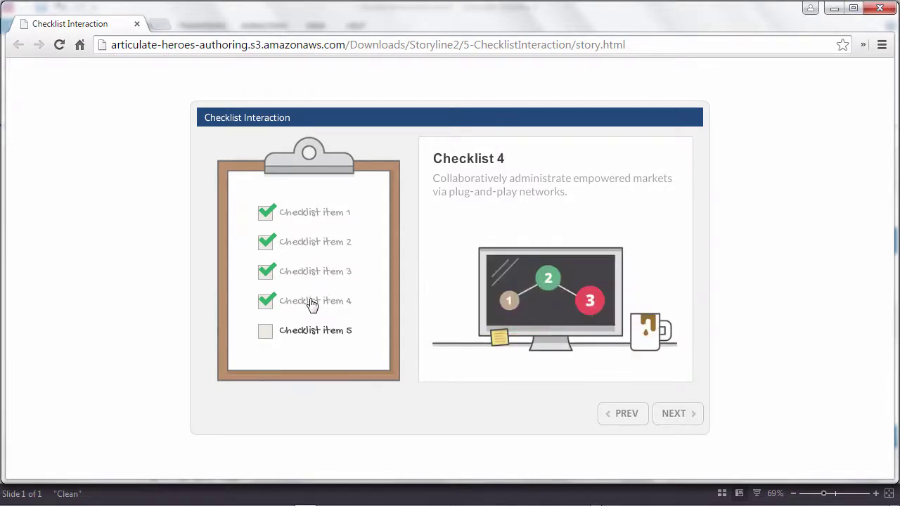
left_click(317, 332)
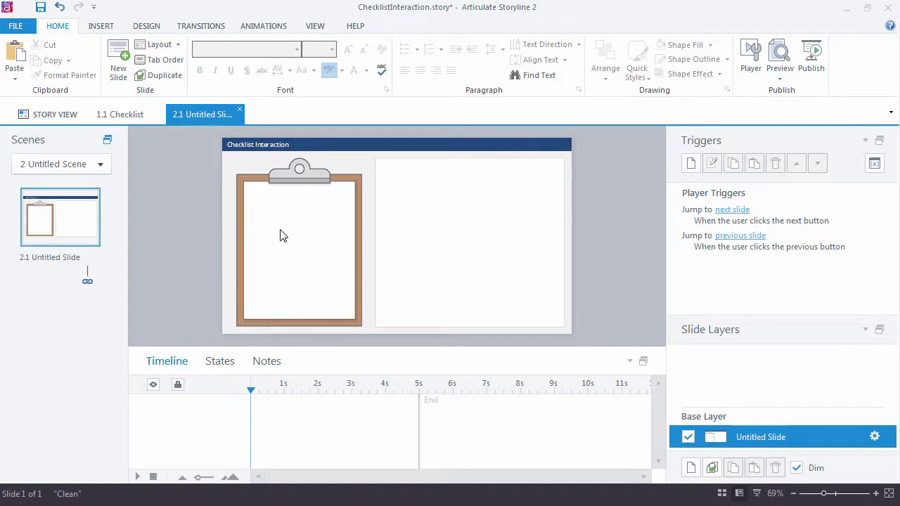
Step: Add a 'Checklist item 1' text box and move it near the top of the clipboard
left_click(280, 236)
type("Checklist")
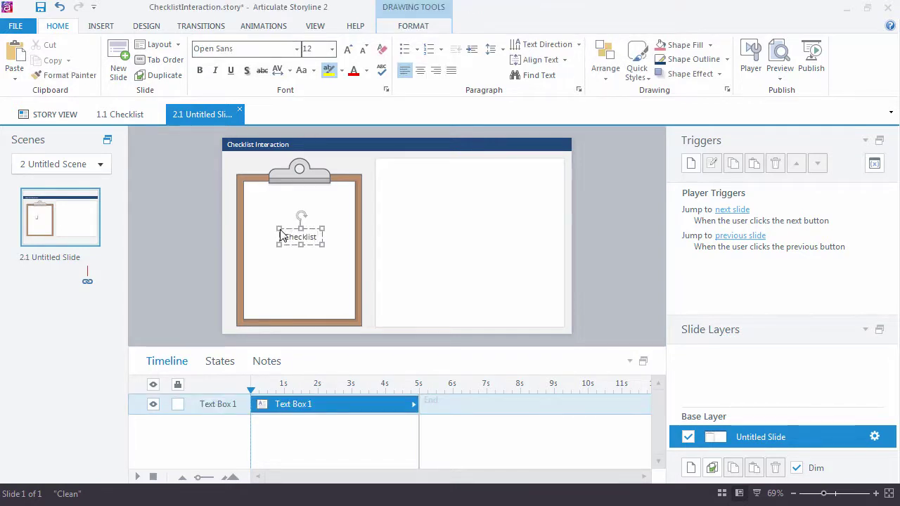
type(" item 1")
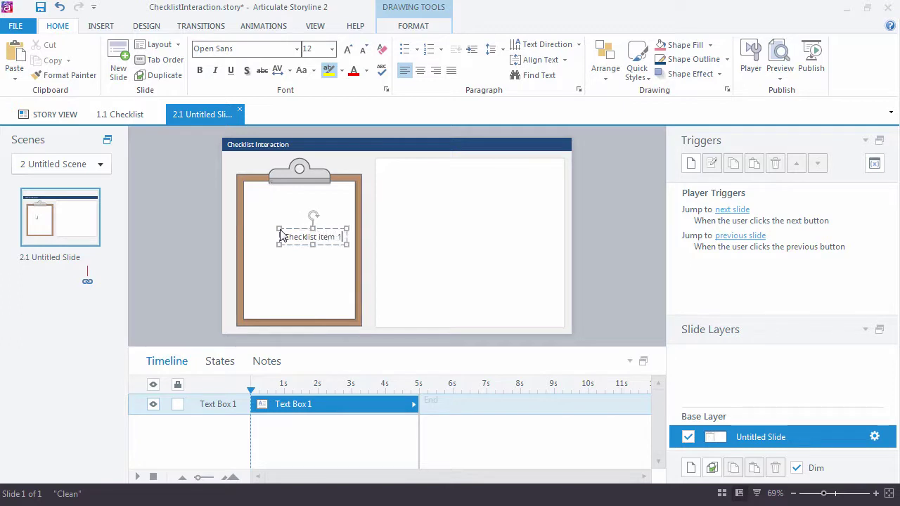
left_click_drag(325, 227, 316, 209)
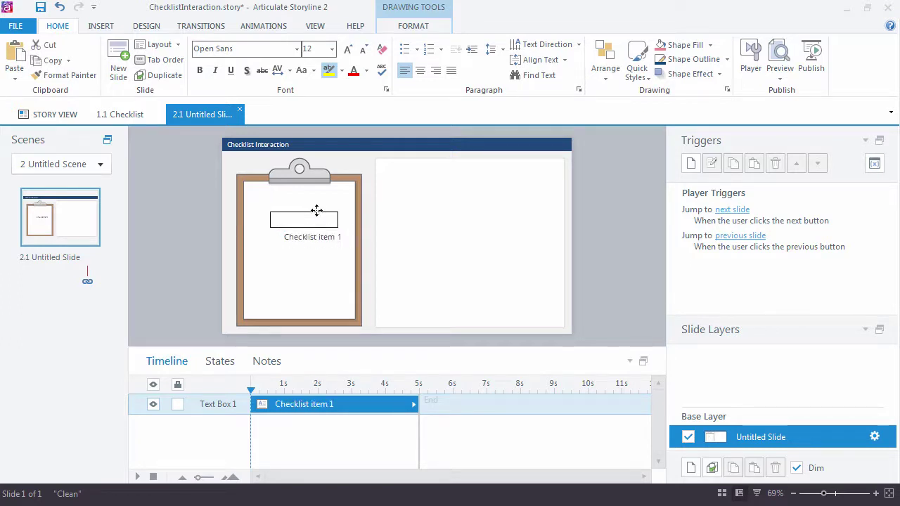
scroll(280, 211, "down", 2)
scroll(279, 211, "up", 4)
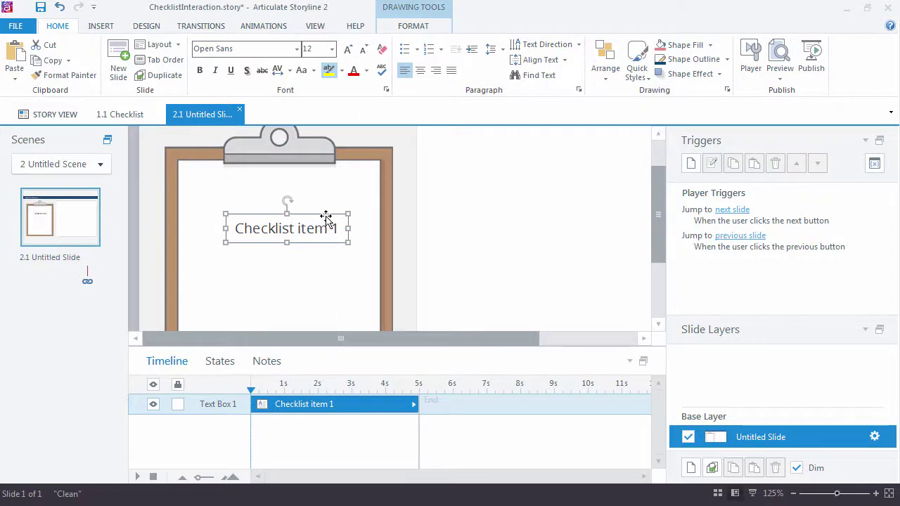
Step: Open the Checklist item 1 text box's states for editing
left_click(218, 363)
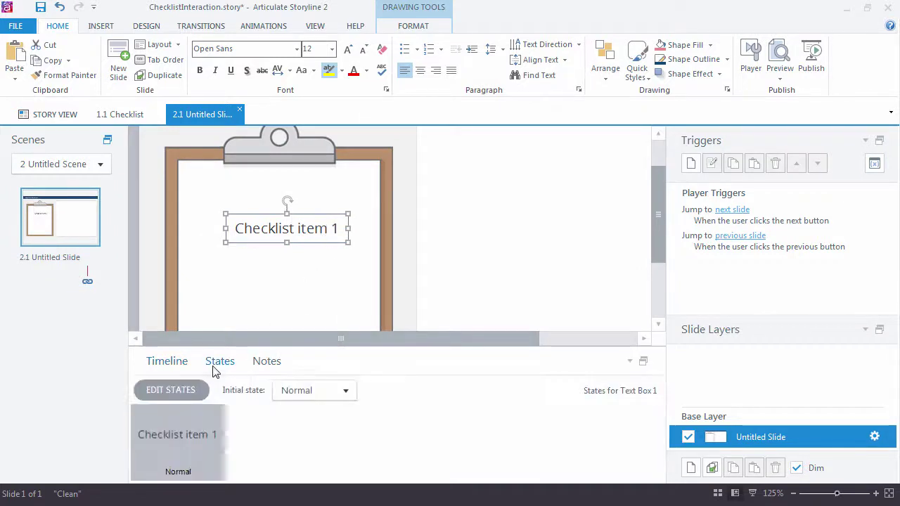
left_click(192, 393)
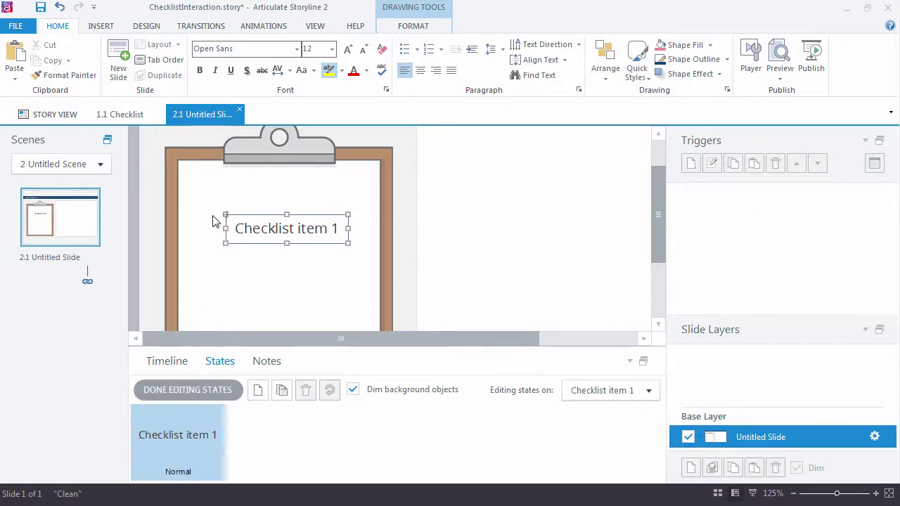
left_click_drag(213, 214, 186, 254)
left_click(243, 243)
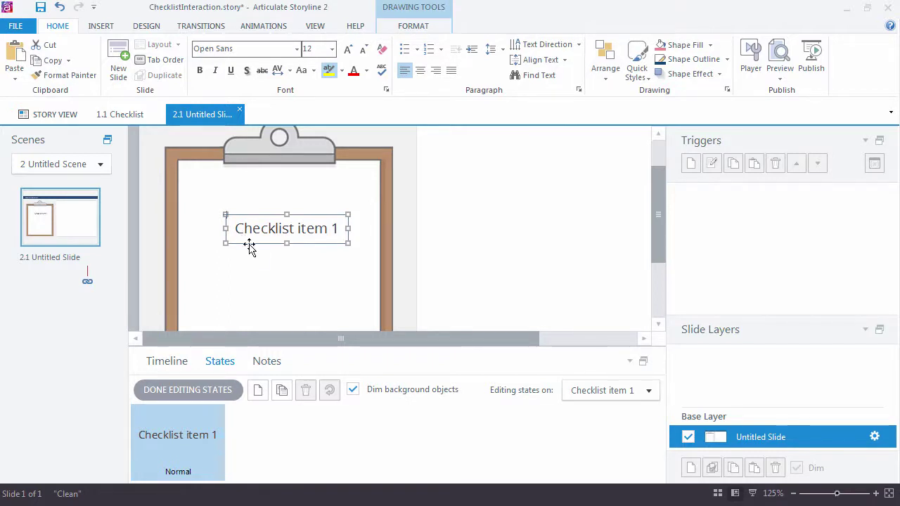
Step: Draw a small rectangle checkbox just left of Checklist item 1
left_click(102, 26)
left_click(256, 74)
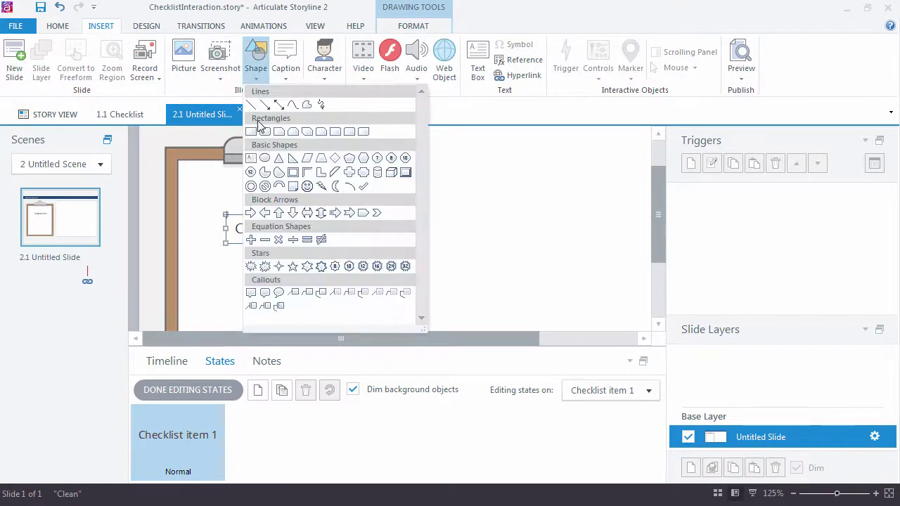
left_click(255, 131)
mouse_move(218, 214)
left_mouse_down()
mouse_move(191, 243)
mouse_move(225, 235)
mouse_move(201, 237)
mouse_move(220, 244)
mouse_move(202, 228)
mouse_move(223, 236)
left_mouse_up()
left_click(322, 277)
left_click(221, 232)
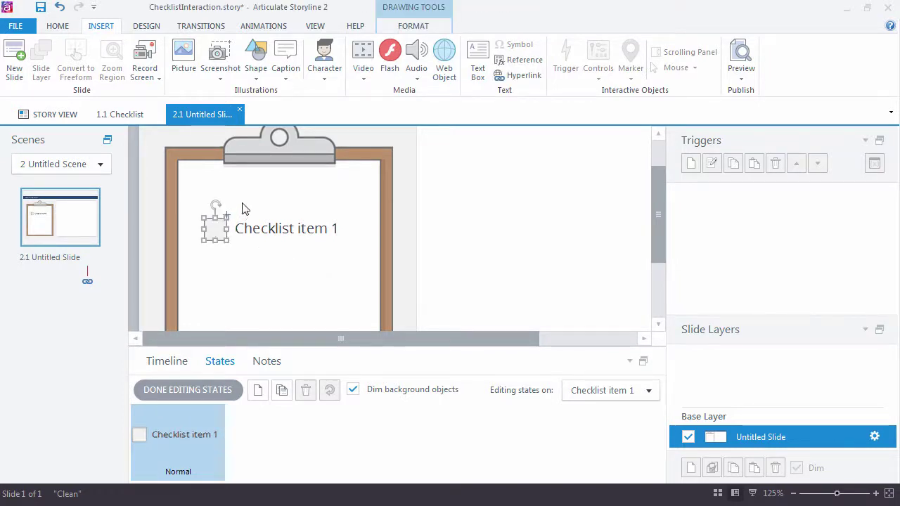
left_click(244, 209)
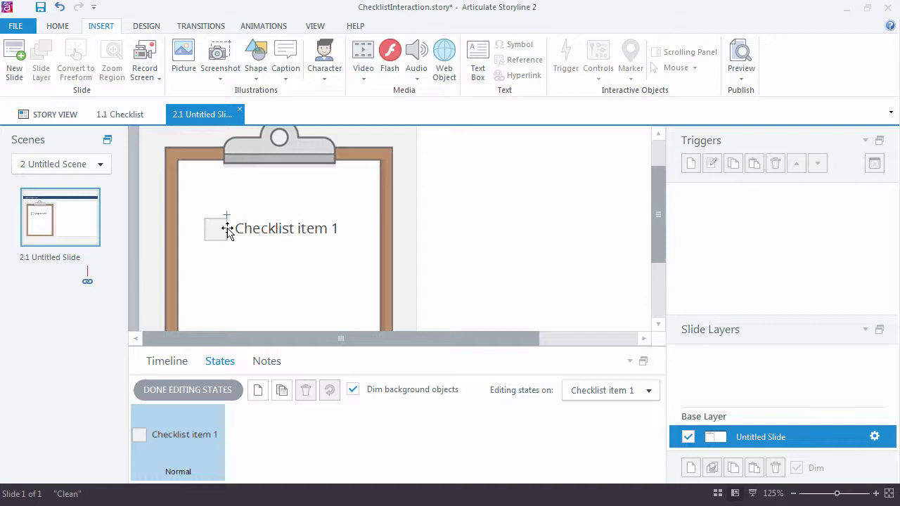
left_click(226, 231)
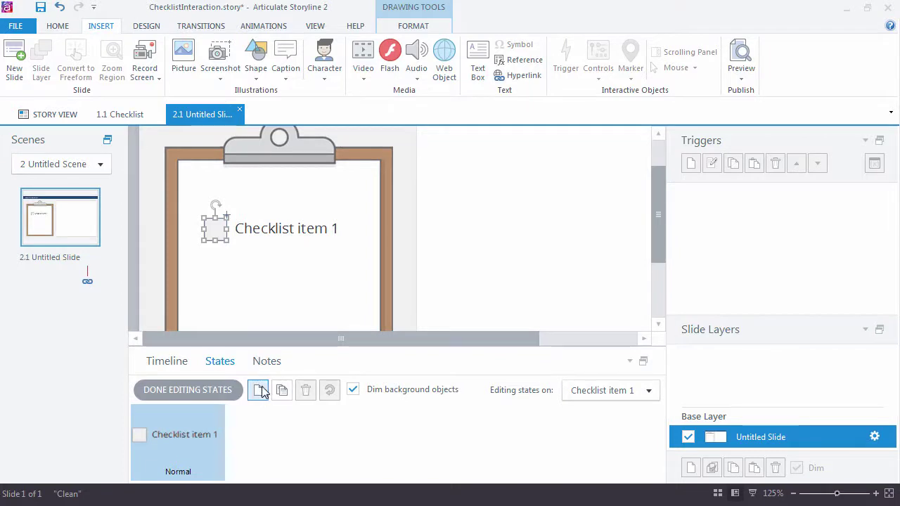
Step: Add a Hover state and adjust the checkbox's shape formatting in it
left_click(280, 392)
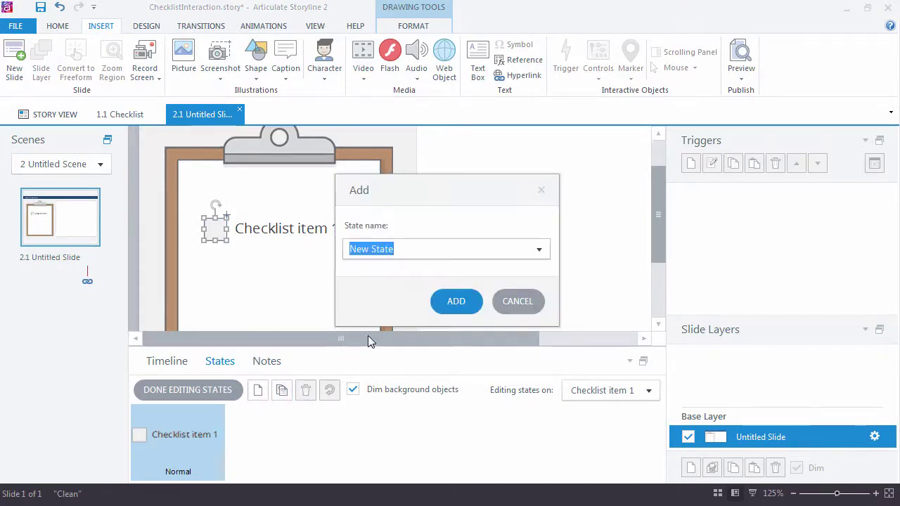
type("Hover")
key("Return")
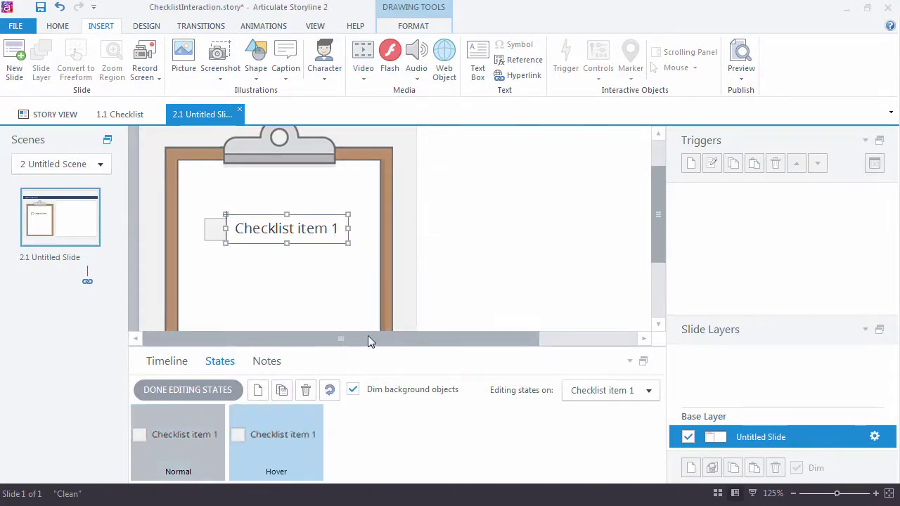
left_click(215, 230)
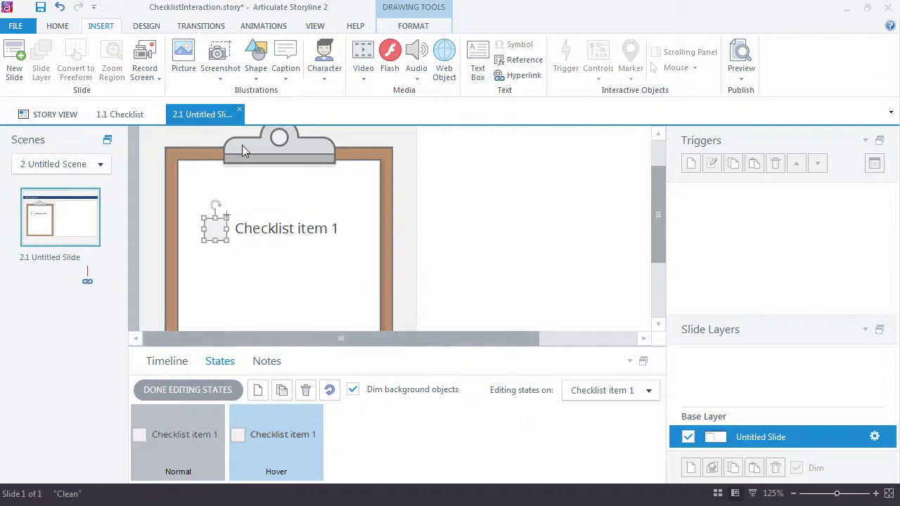
left_click(414, 29)
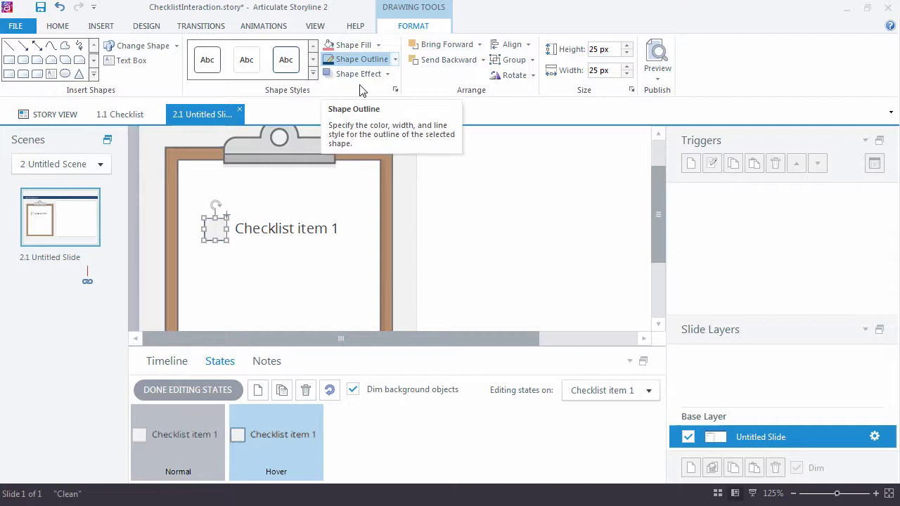
Step: Add a Visited state and select the checkbox next to Checklist item 1
left_click(281, 391)
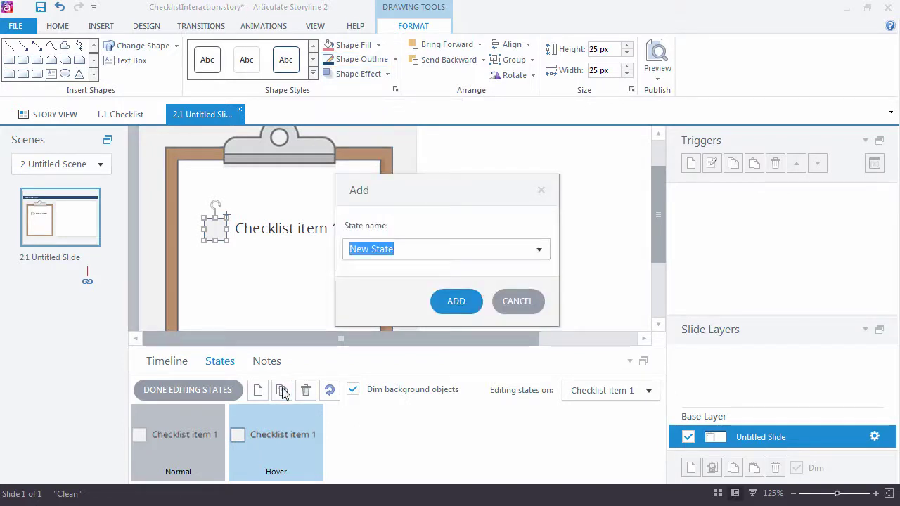
type("V")
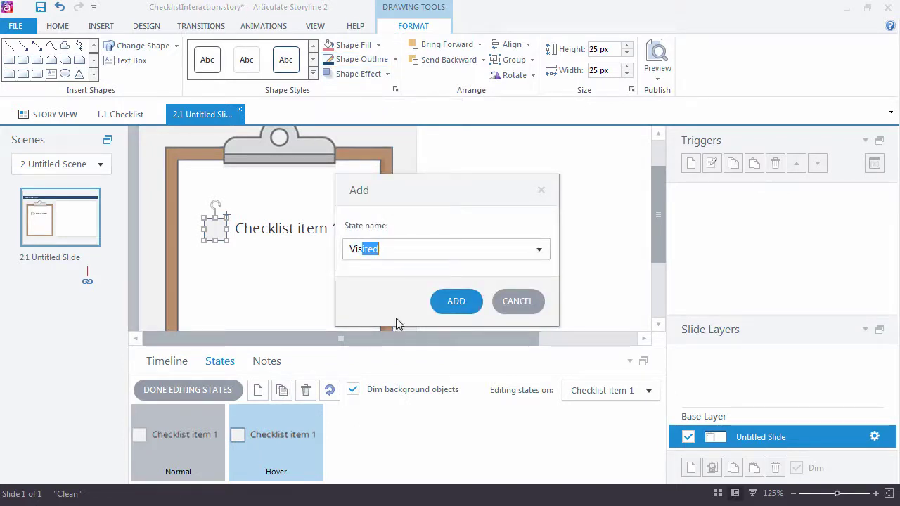
type("is")
left_click(434, 308)
left_click(218, 235)
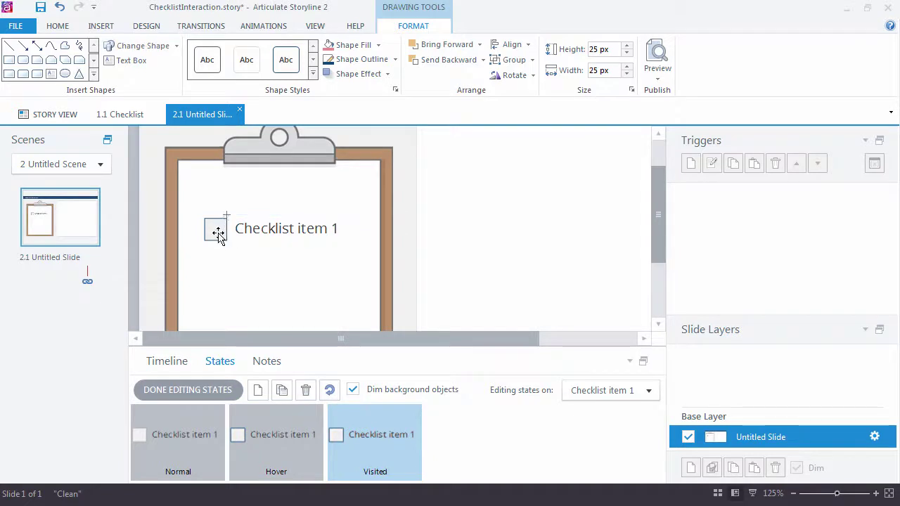
left_click(218, 236)
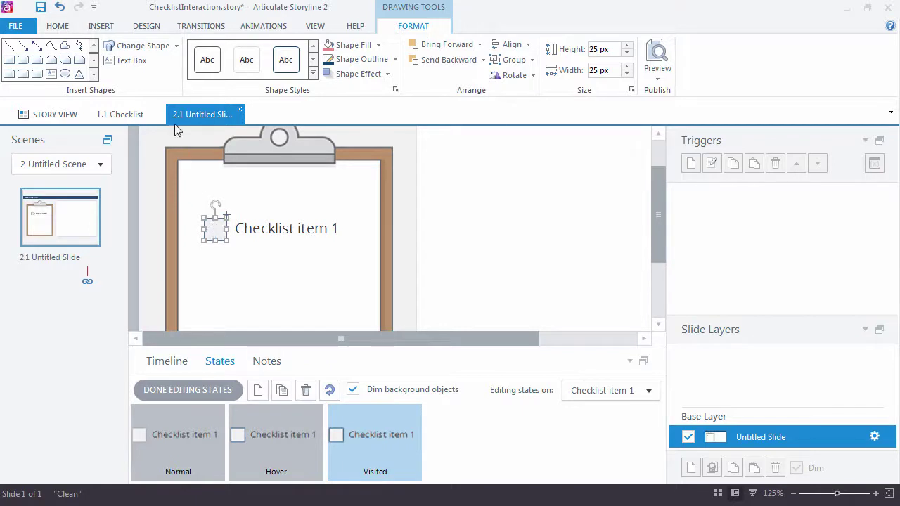
Step: Insert the Checkmark image in the Visited state and move it to the checkbox
left_click(102, 28)
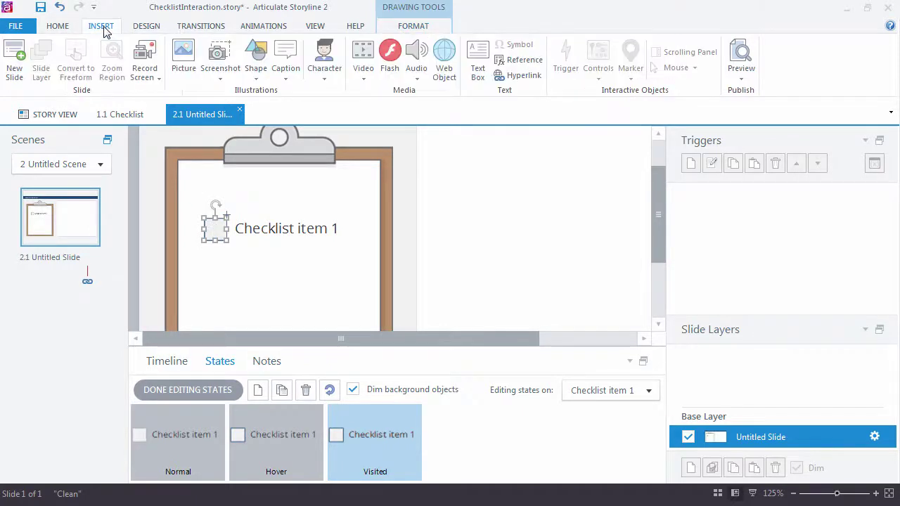
left_click(180, 56)
left_click(492, 224)
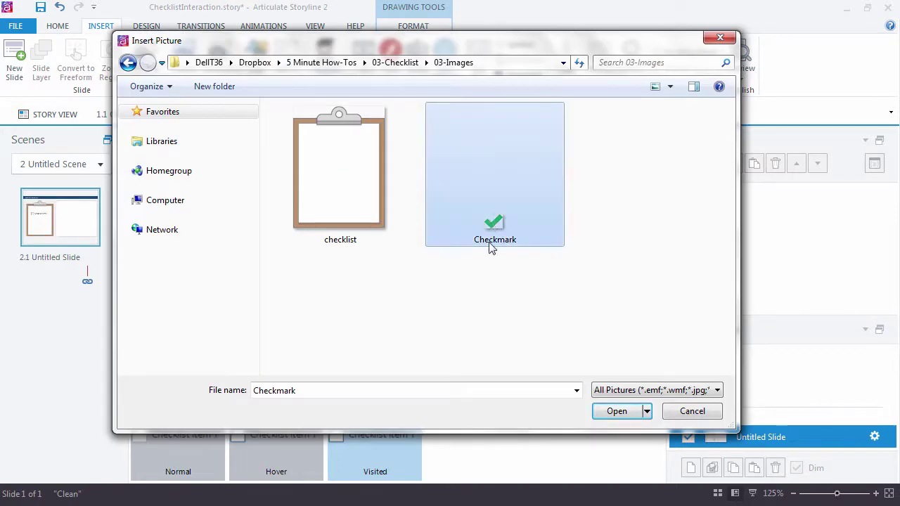
left_click(614, 410)
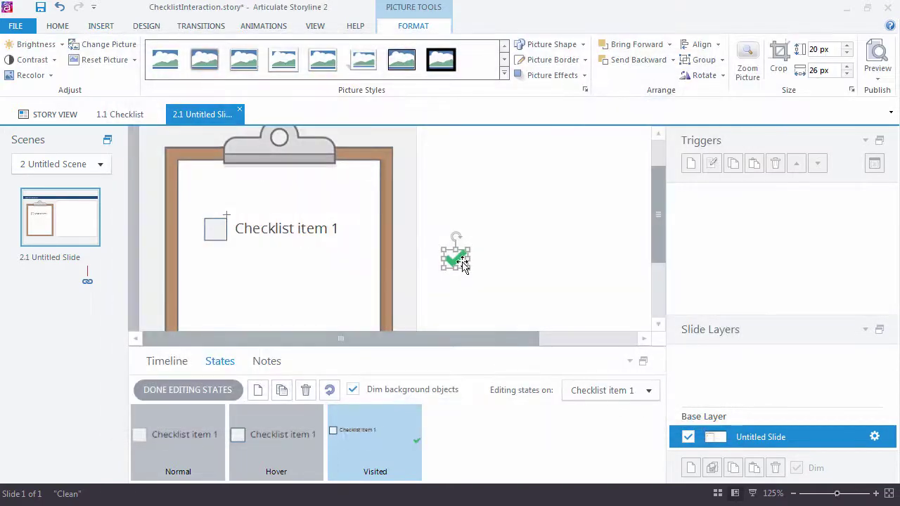
left_click_drag(462, 261, 225, 220)
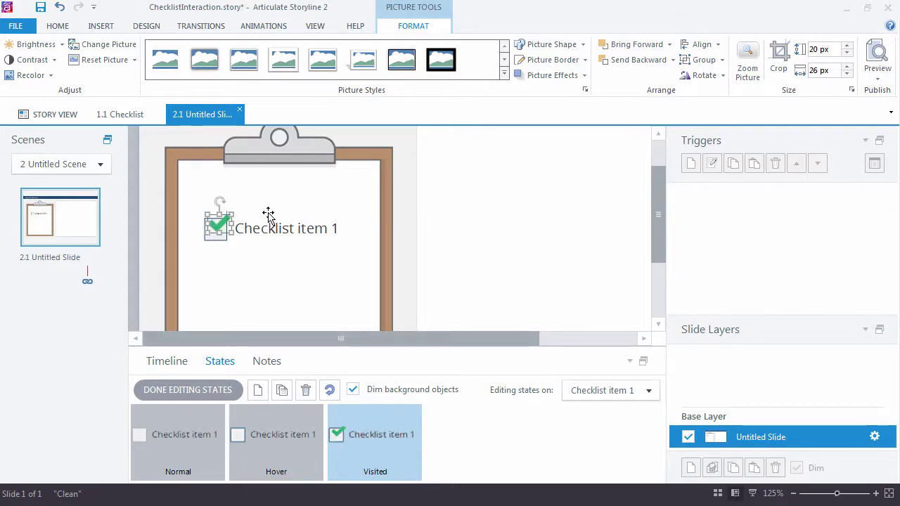
Step: Enlarge and centre the checkmark over the checkbox, then finish editing states
left_click(312, 436)
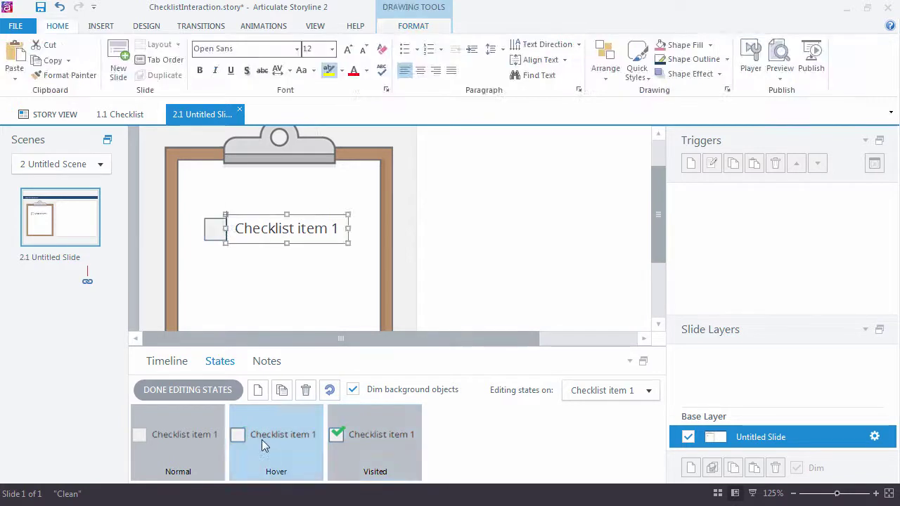
left_click(345, 443)
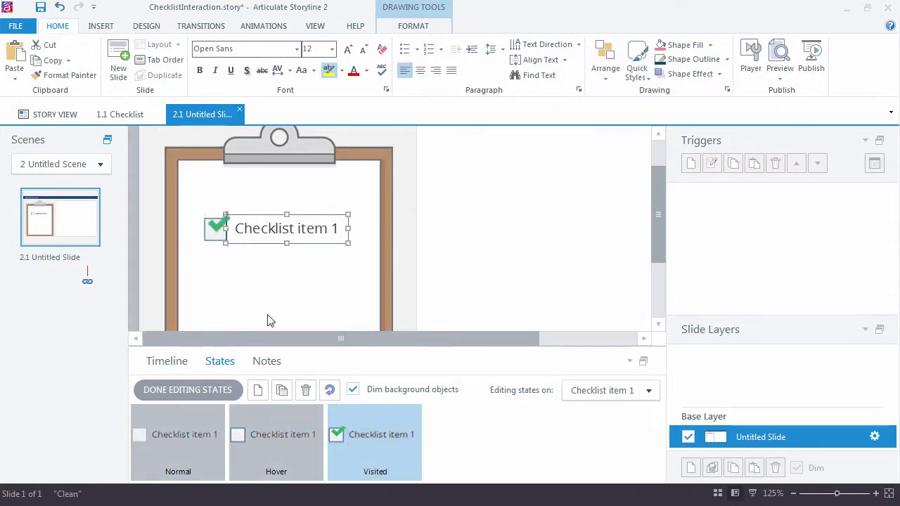
left_click(214, 226)
left_click_drag(215, 229, 205, 239)
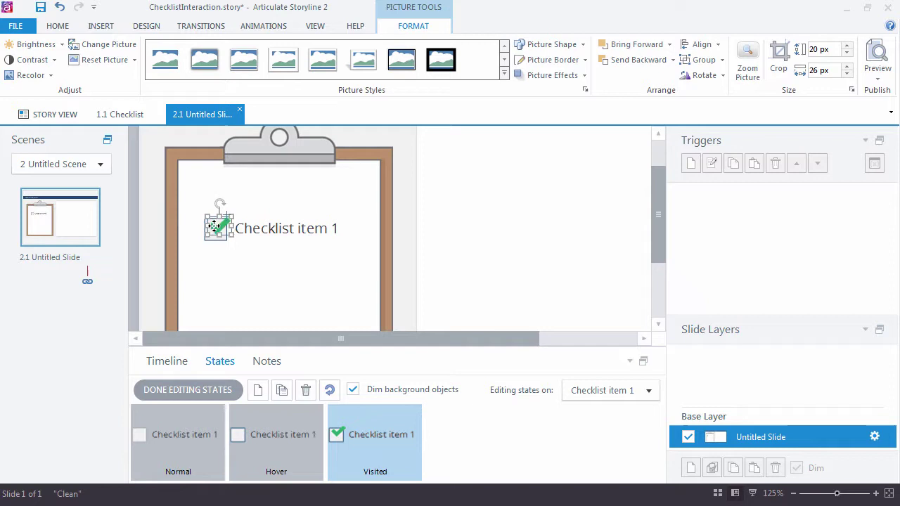
left_click(187, 390)
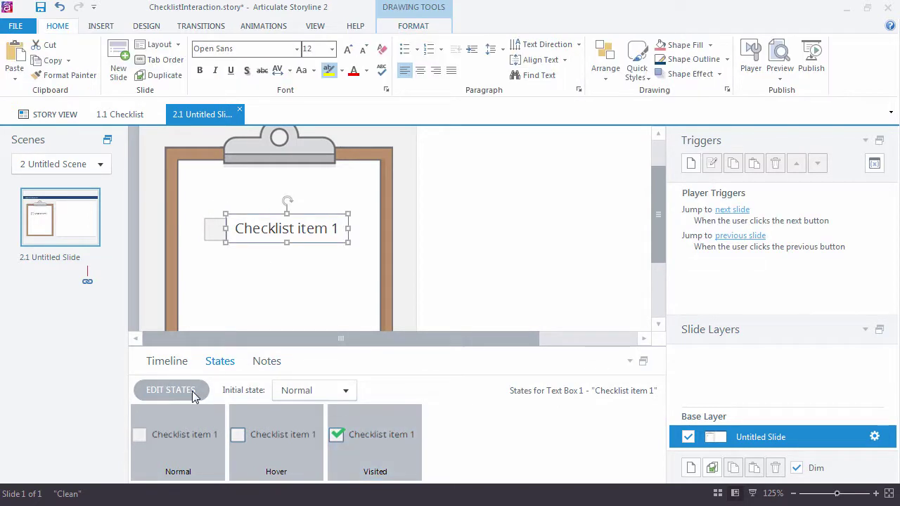
Step: Zoom the slide to fit and add a slide layer named 'Checklist Layer 1'
left_click(888, 495)
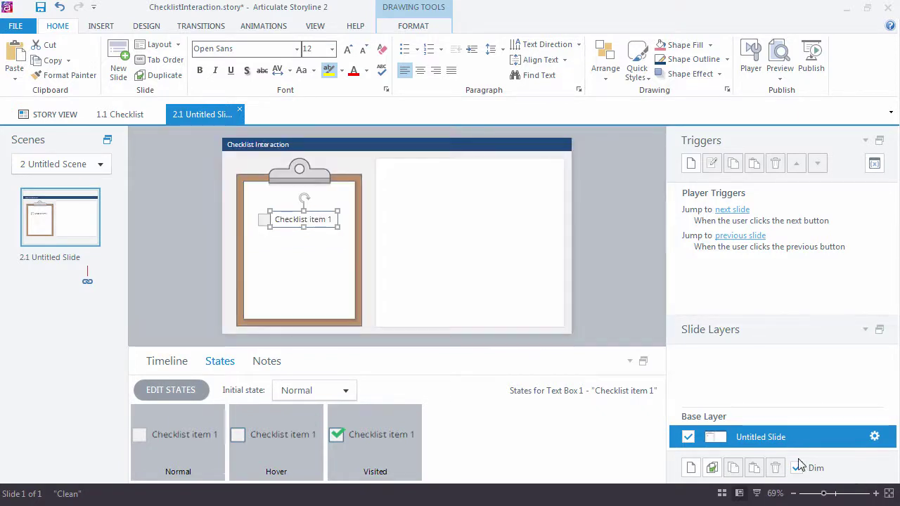
left_click(691, 468)
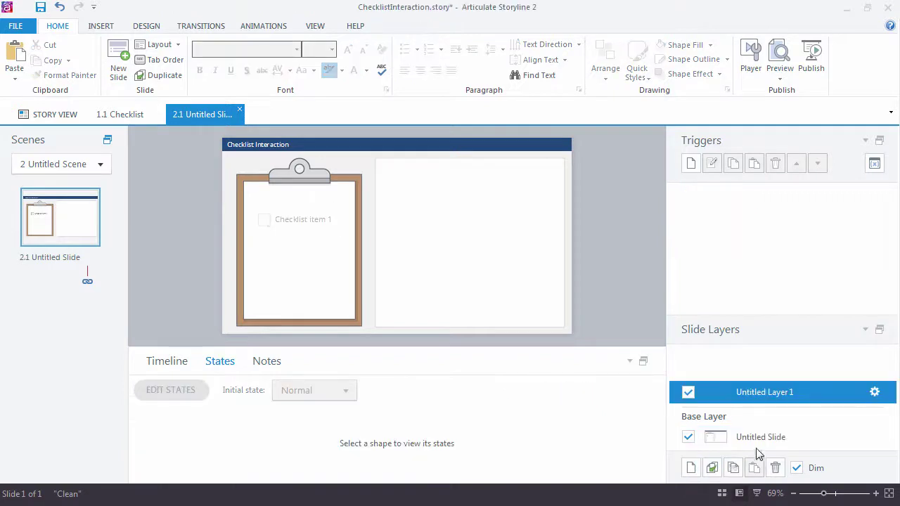
double_click(754, 391)
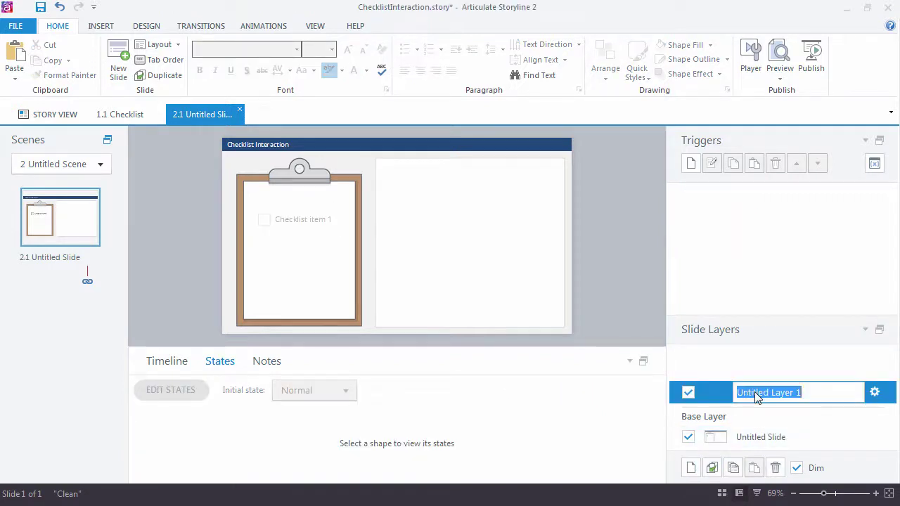
type("Checklis")
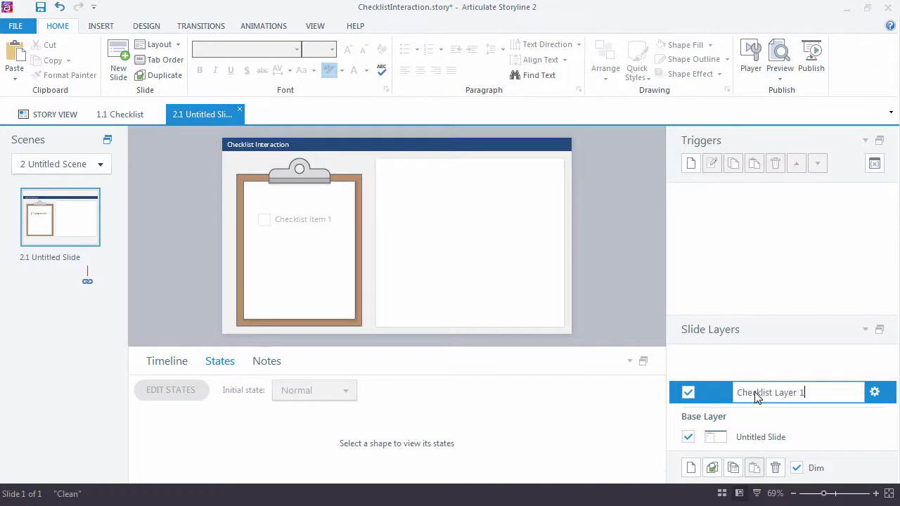
type("t Layer 1")
key("Return")
Step: Add 'Heading Text' and 'Body text' boxes at the top-left of the right panel
left_click(482, 268)
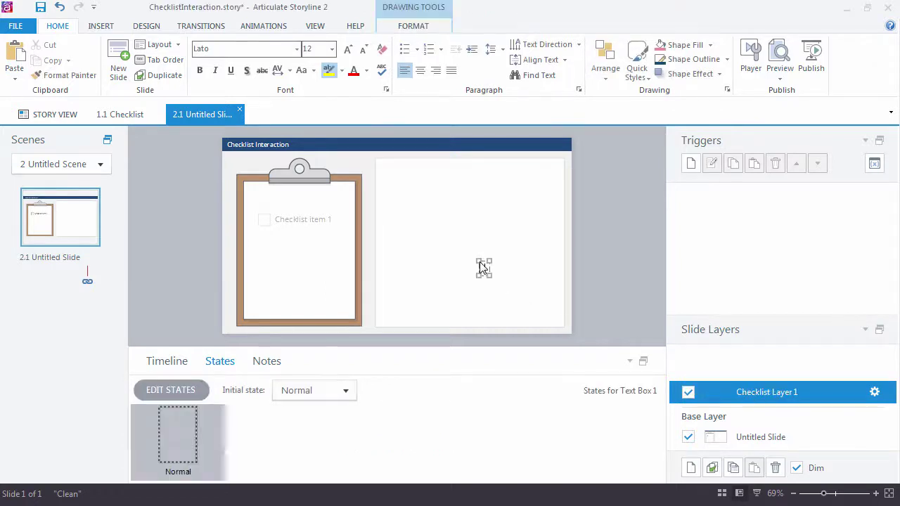
type("Heading Te")
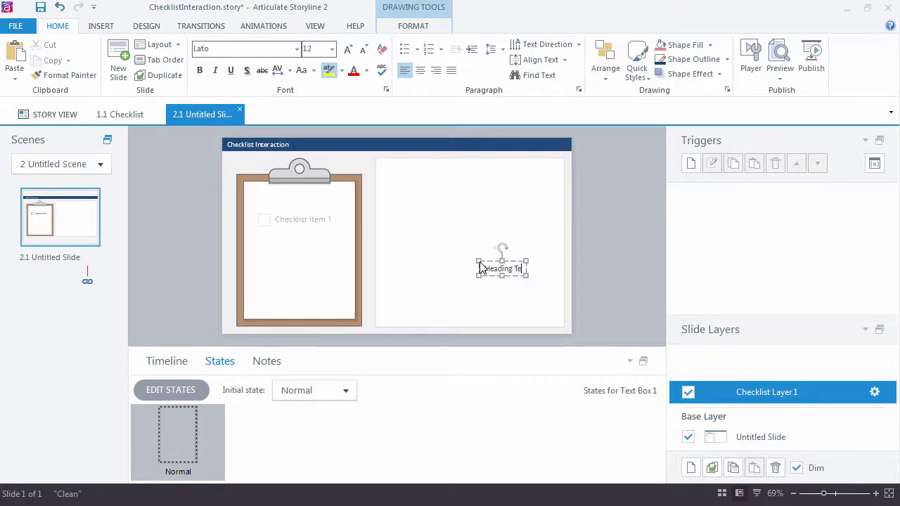
type("xt")
left_click_drag(511, 260, 424, 169)
left_click(410, 199)
left_click(412, 200)
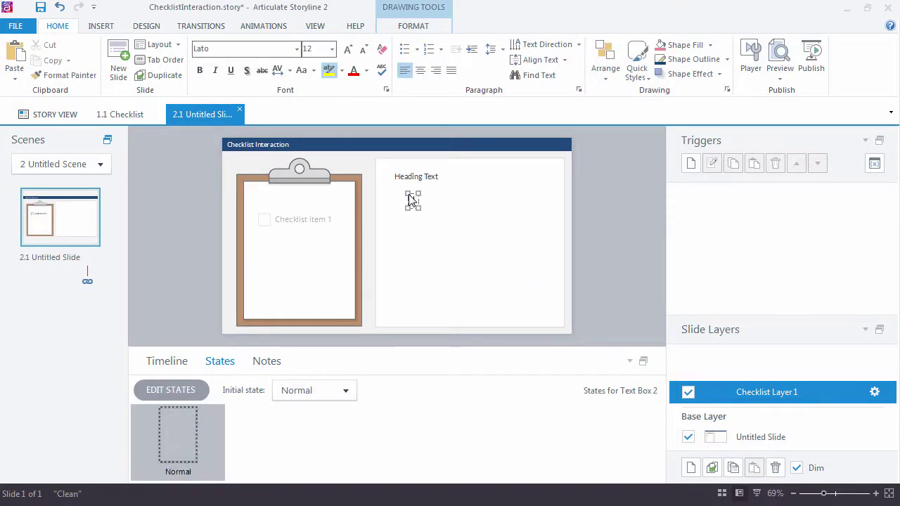
type("Body text")
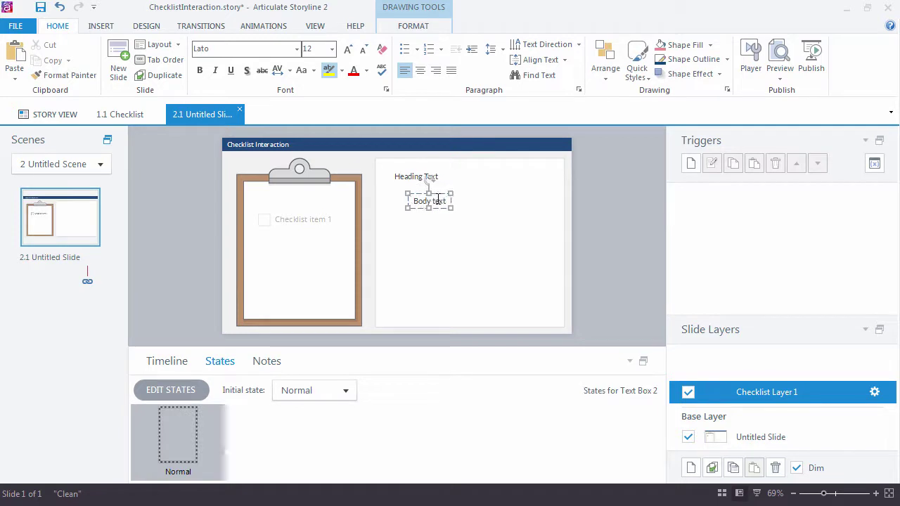
left_click_drag(437, 200, 537, 308)
left_click_drag(386, 231, 524, 300)
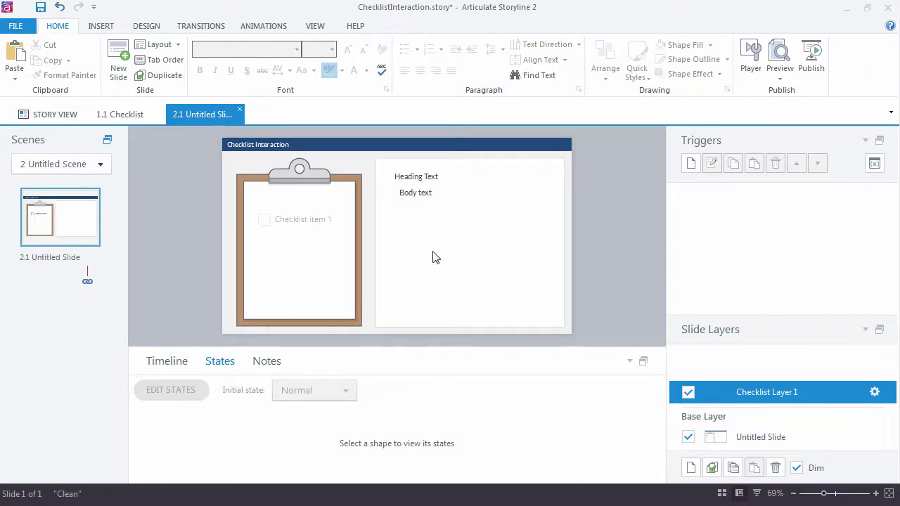
Step: Insert the image-2 laptop photo and size it to fill the panel below the text
left_click(107, 28)
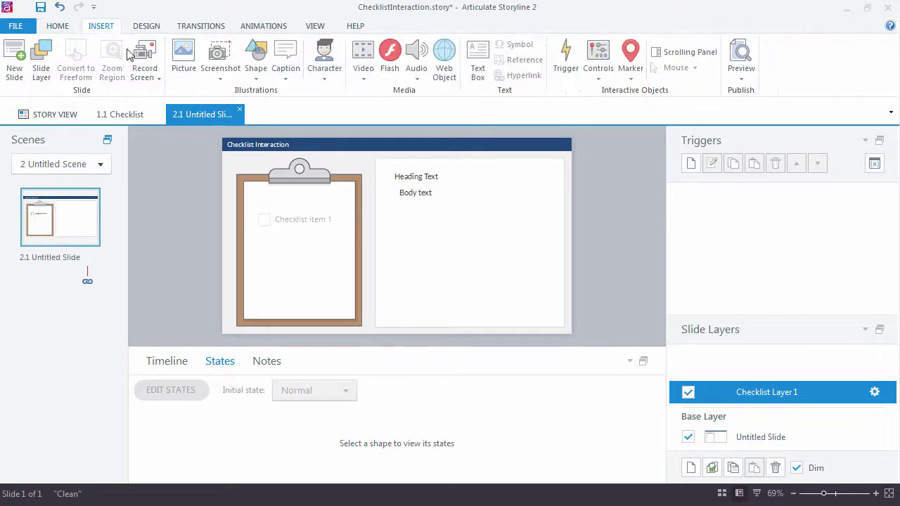
left_click(181, 59)
left_click(517, 169)
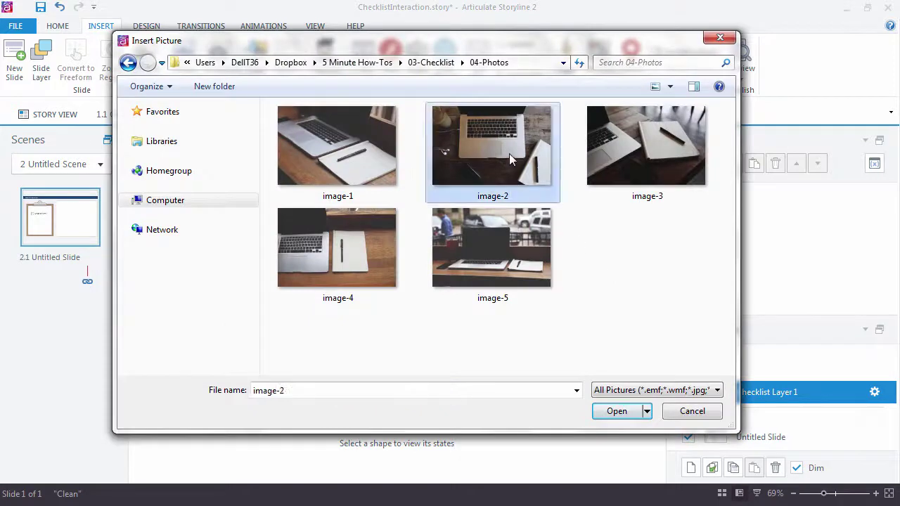
left_click(614, 414)
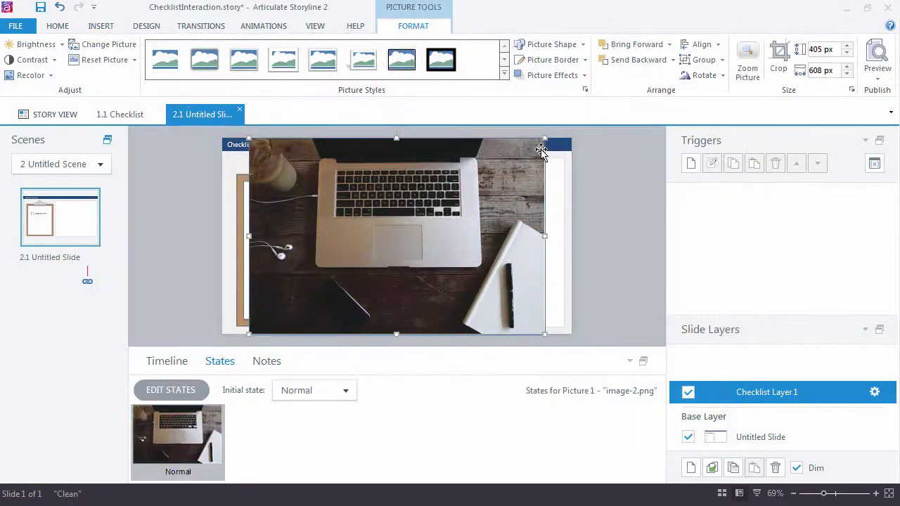
left_click_drag(545, 139, 401, 234)
left_click_drag(350, 273, 481, 258)
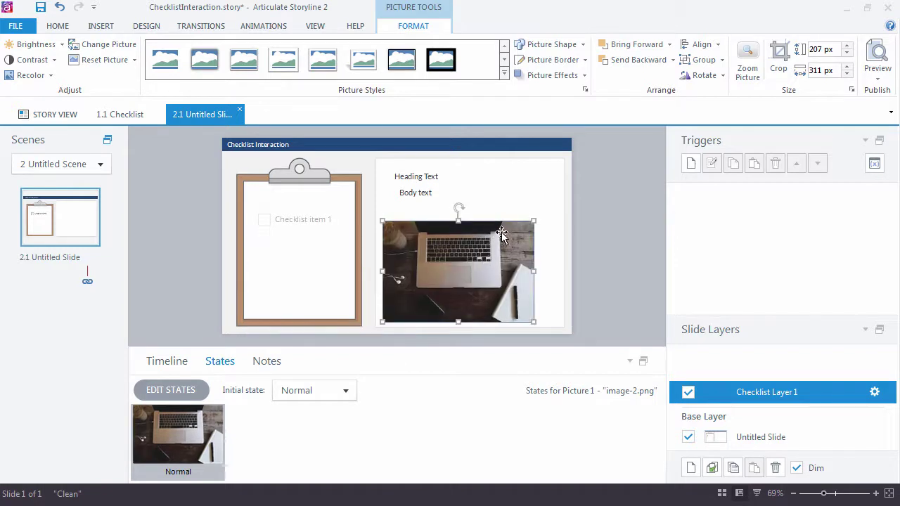
left_click_drag(532, 220, 565, 207)
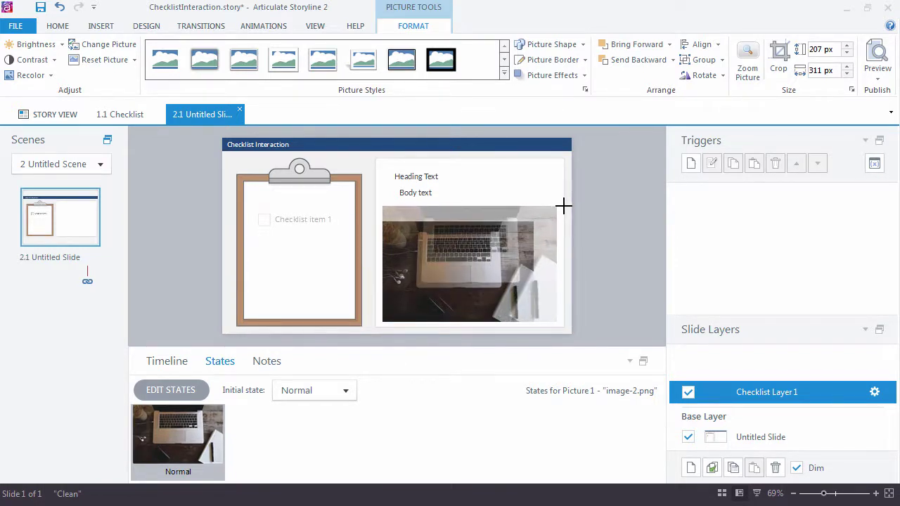
Step: Left-align the Heading Text and Body text boxes
left_click(425, 177)
left_click(420, 193, "shift")
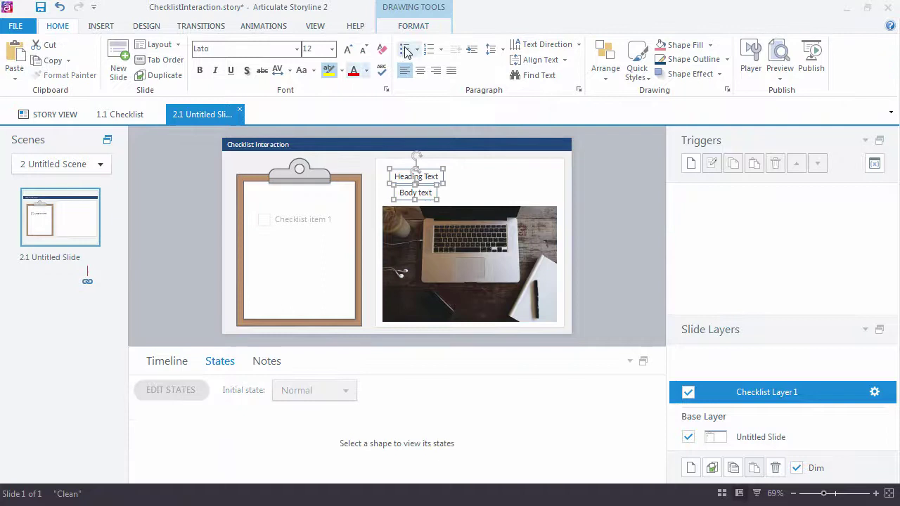
left_click(412, 26)
left_click(511, 44)
left_click(529, 61)
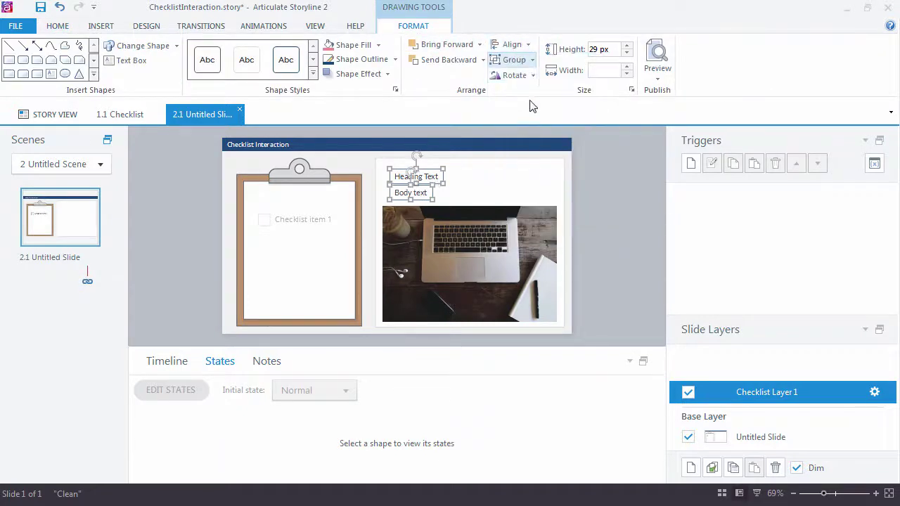
Step: Make Heading Text bold at 16 pt and nudge both text boxes slightly left
left_click(516, 173)
left_click(424, 167)
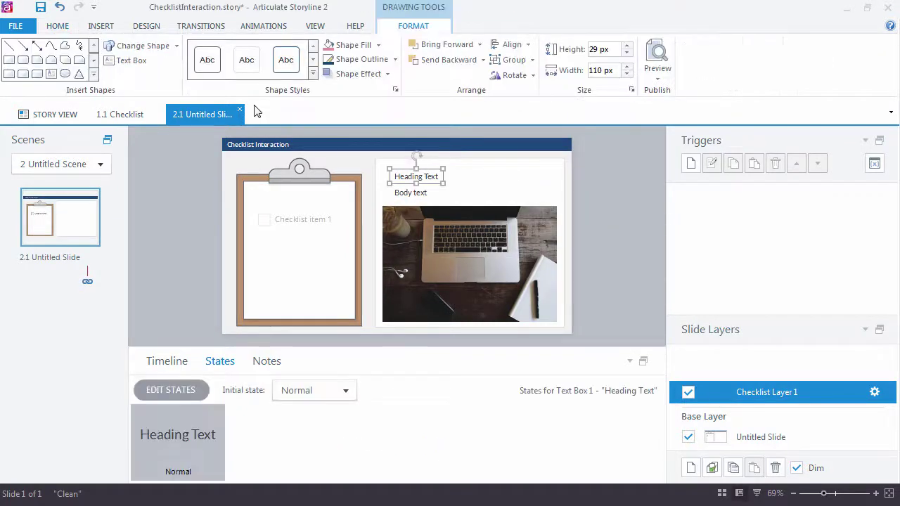
left_click(59, 26)
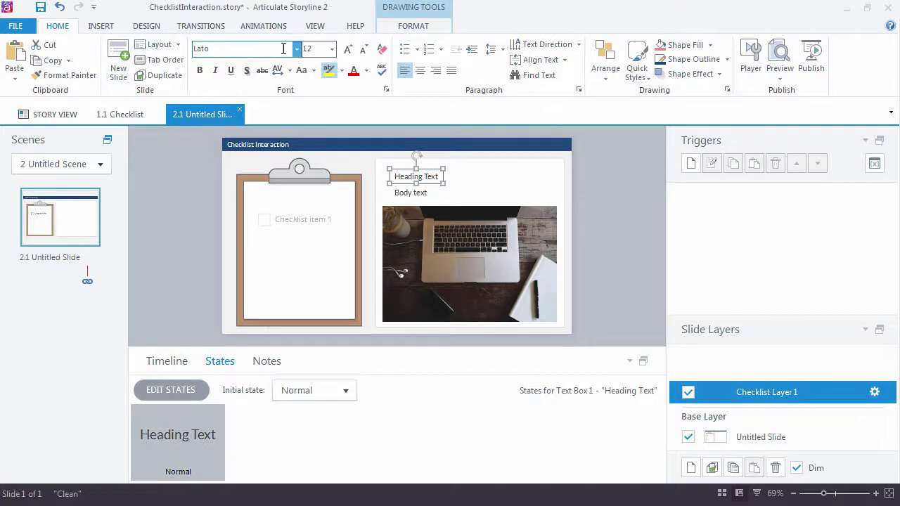
left_click(348, 49)
left_click(347, 49)
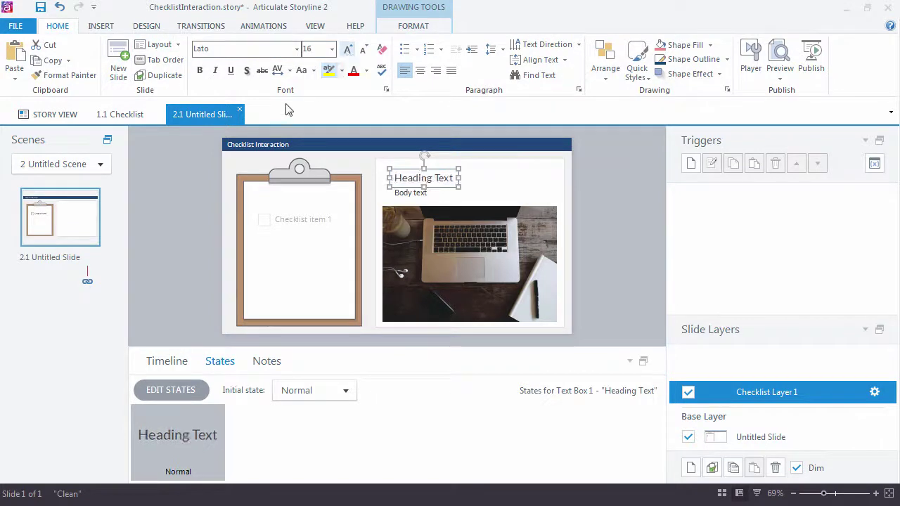
left_click(199, 71)
left_click(504, 185)
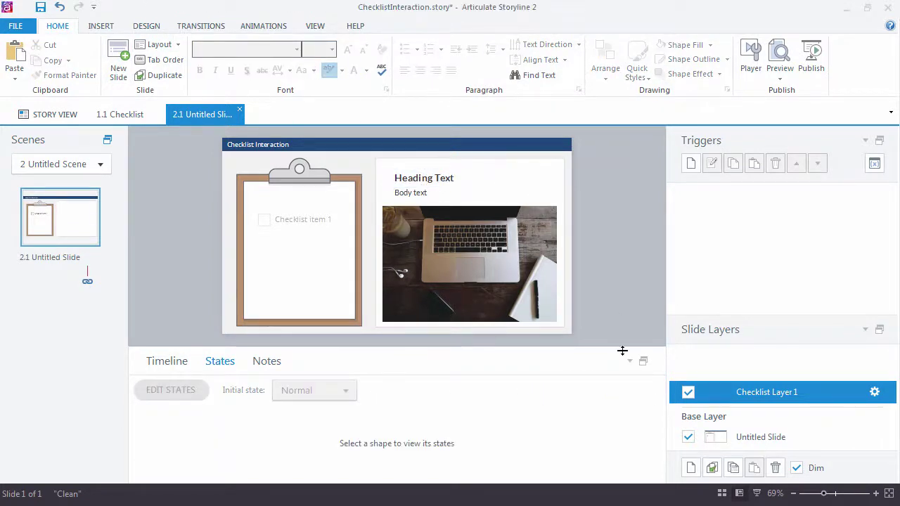
left_click(424, 178)
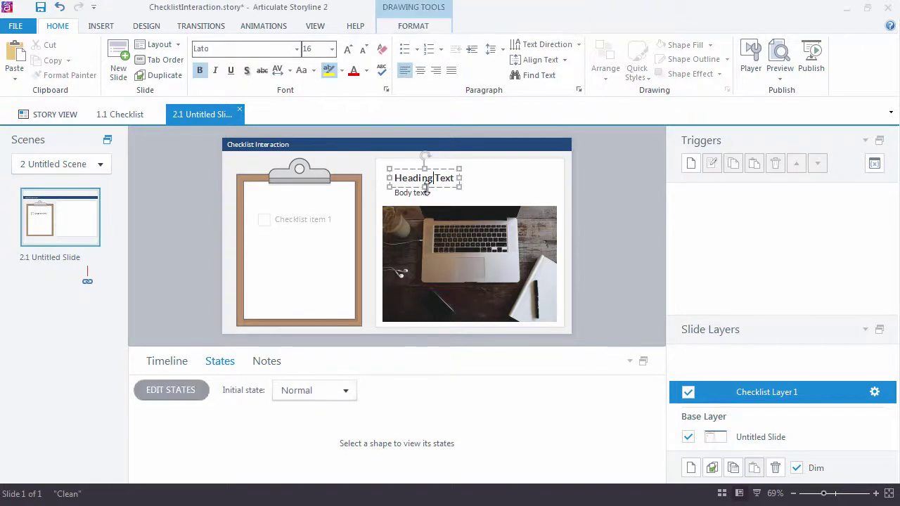
left_click_drag(441, 170, 435, 170)
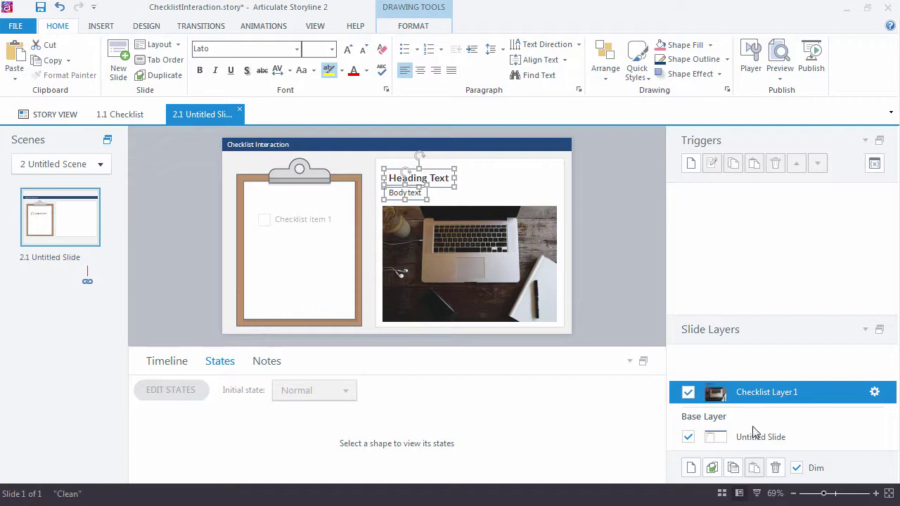
Step: On the base layer, give Checklist item 1 a Show layer trigger for Checklist Layer 1
left_click(753, 432)
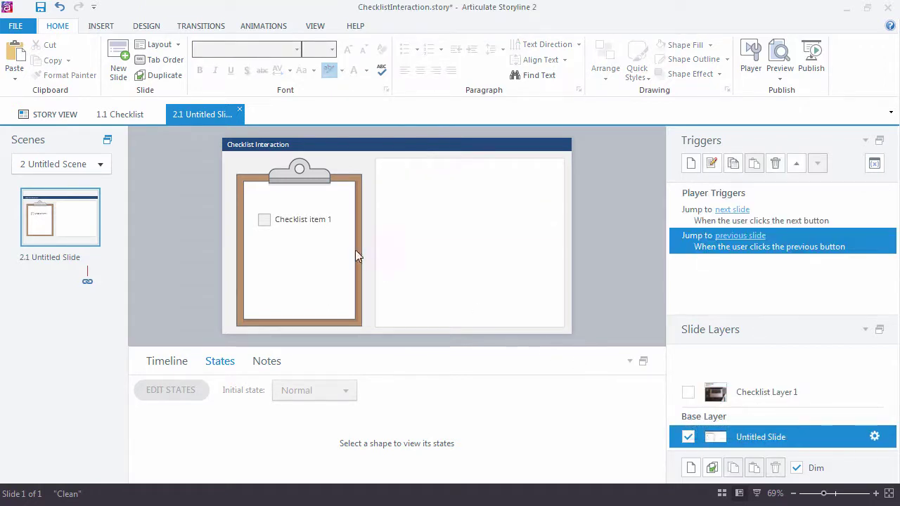
left_click(314, 225)
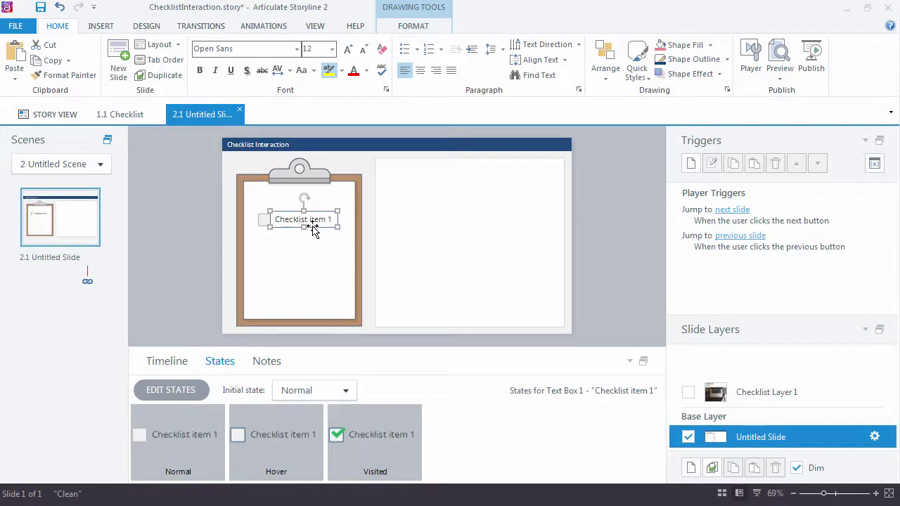
left_click(691, 163)
left_click_drag(488, 156, 563, 116)
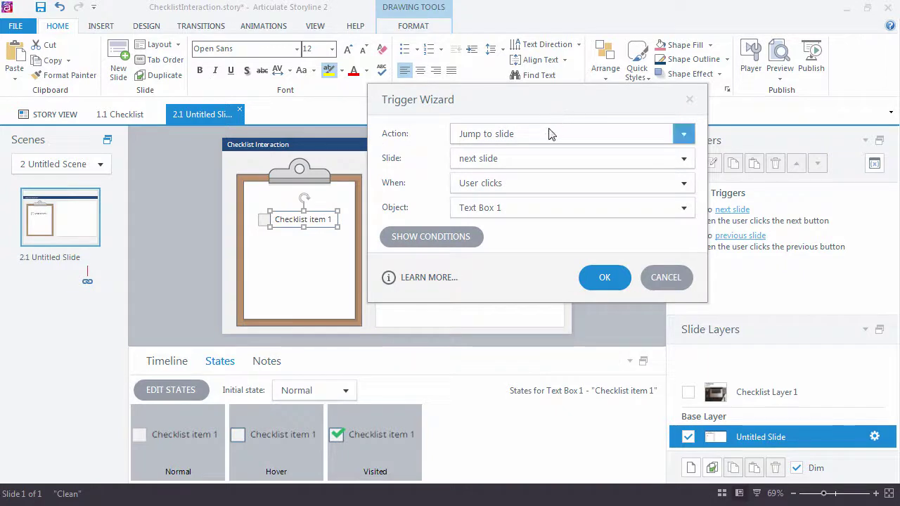
left_click(551, 132)
left_click(550, 44)
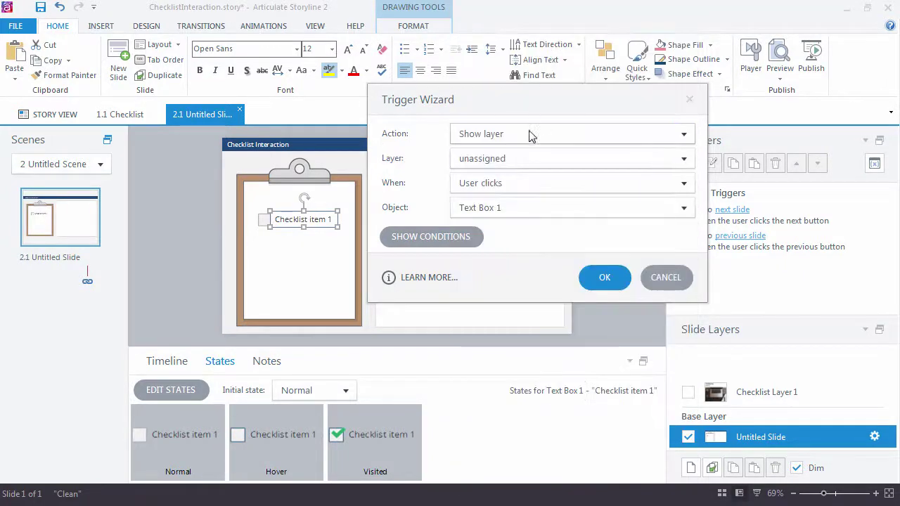
left_click(508, 160)
left_click(514, 197)
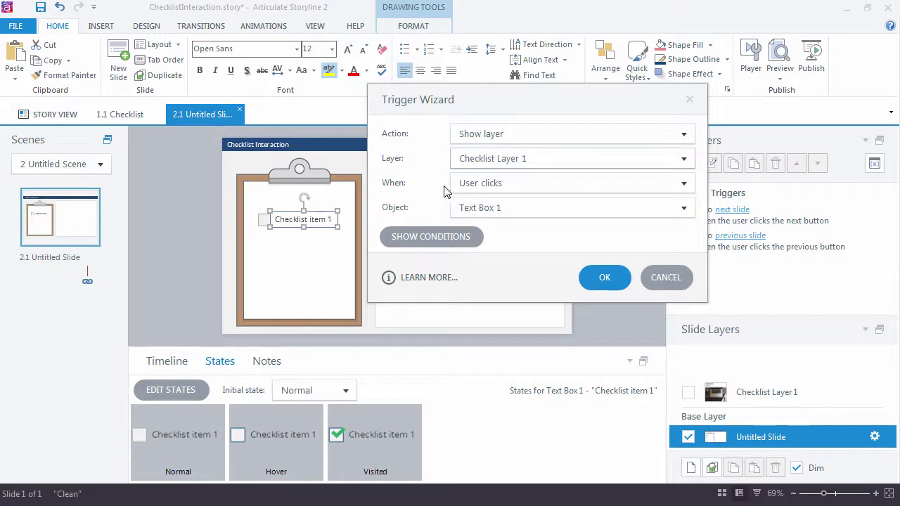
left_click(591, 282)
left_click_drag(318, 216, 315, 211)
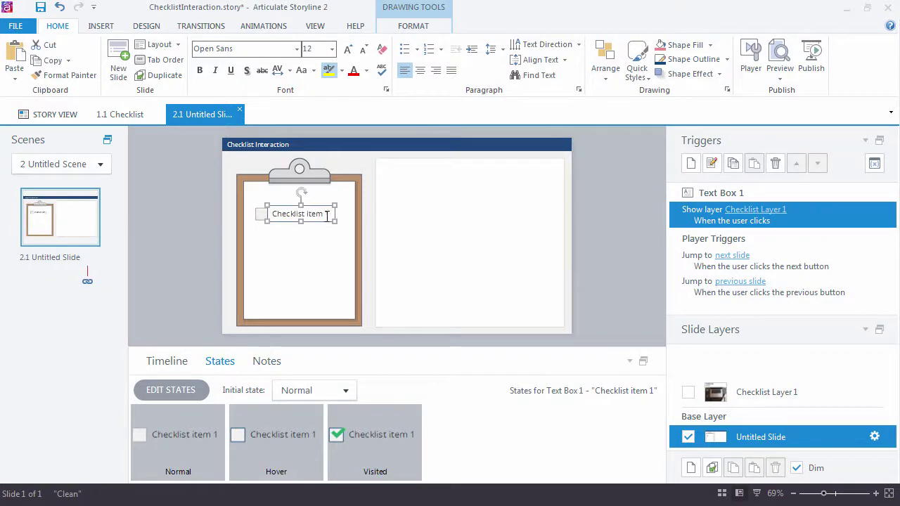
Step: Duplicate Checklist item 1 with Ctrl+D, place the copy below, and relabel it 'Checklist item 2'
right_click(346, 275)
left_click(334, 235)
left_click(325, 221)
key("ctrl+d")
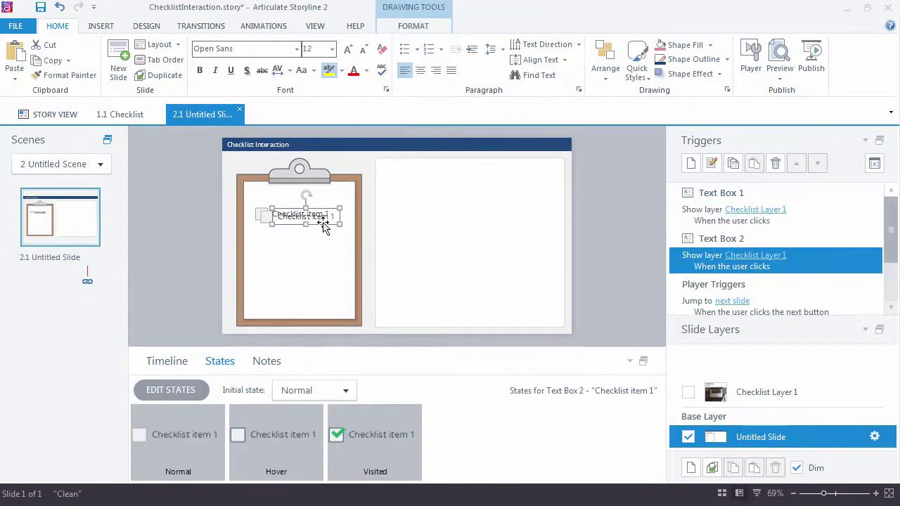
left_click_drag(321, 225, 318, 245)
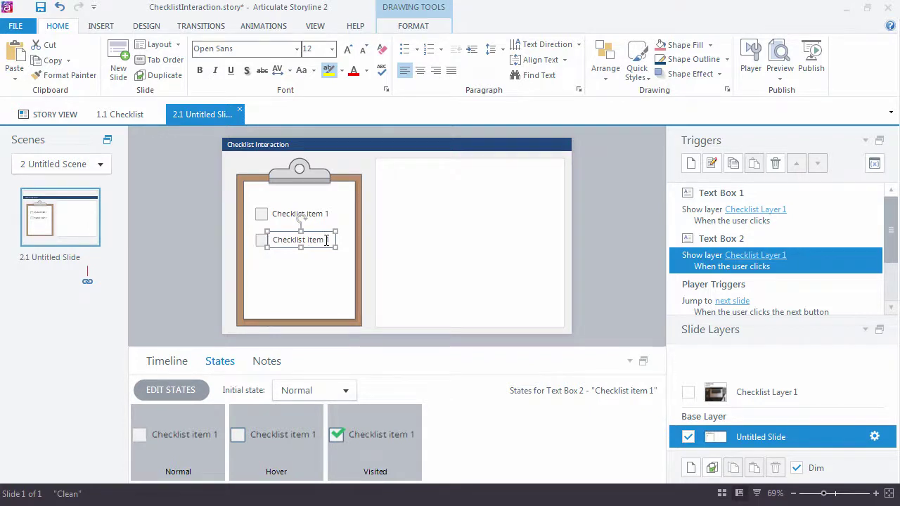
left_click(326, 240)
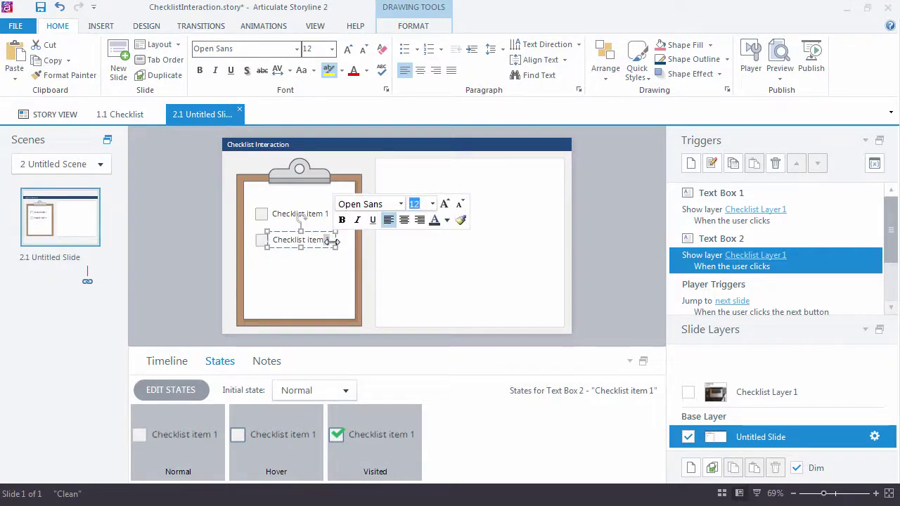
left_click(334, 290)
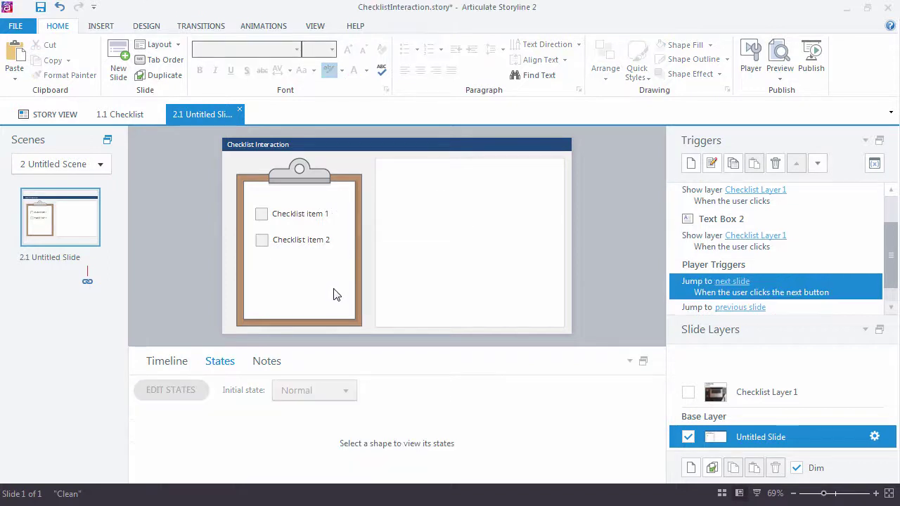
left_click(320, 244)
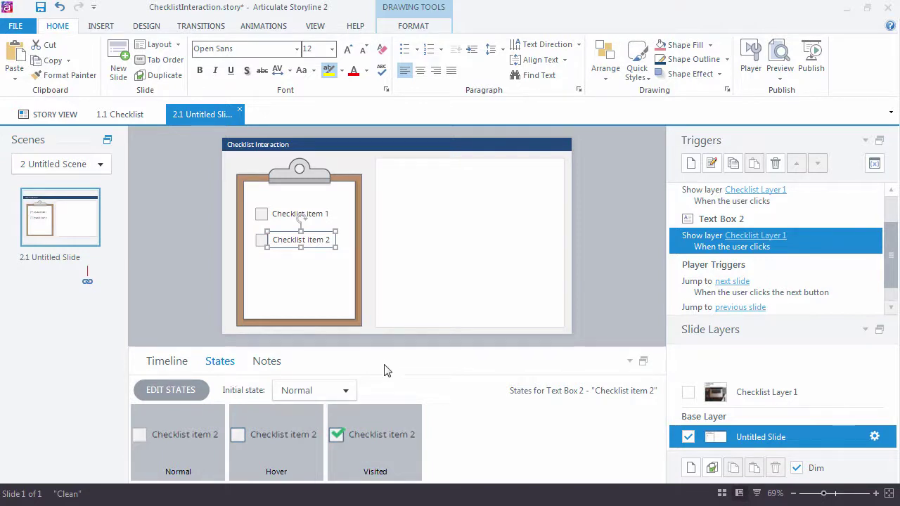
Step: Duplicate Checklist Layer 1 and rename the copy Checklist Layer 2
left_click(751, 398)
left_click(713, 468)
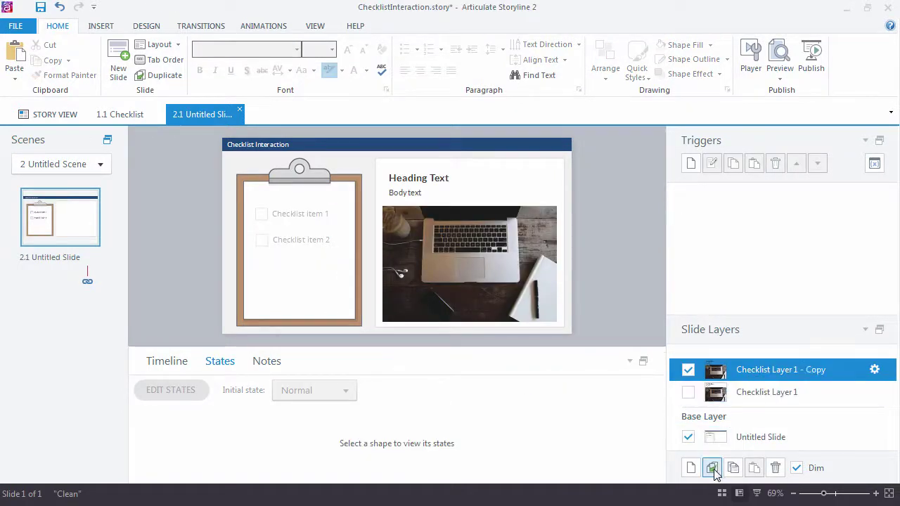
left_click(776, 372)
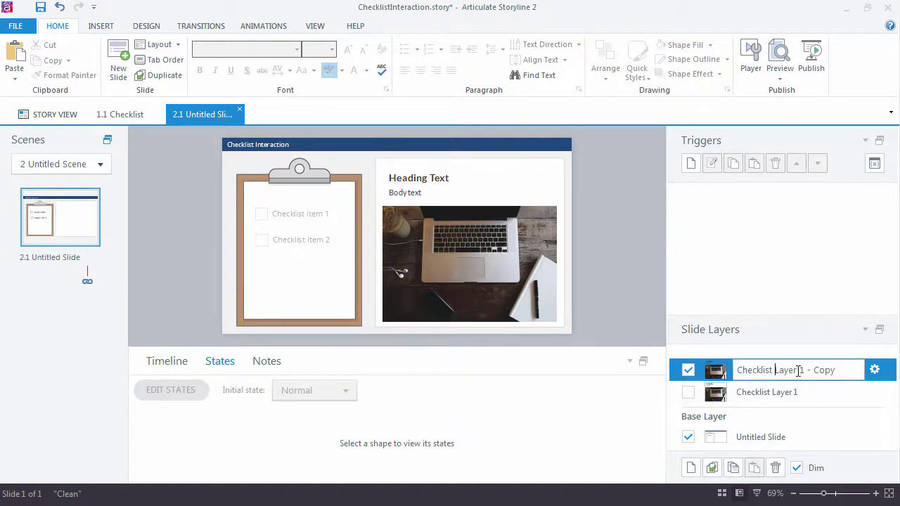
left_click_drag(798, 370, 844, 375)
type("2")
left_click(864, 398)
Step: Replace the layer's laptop photo with image-5, the laptop on a café table
left_click(836, 378)
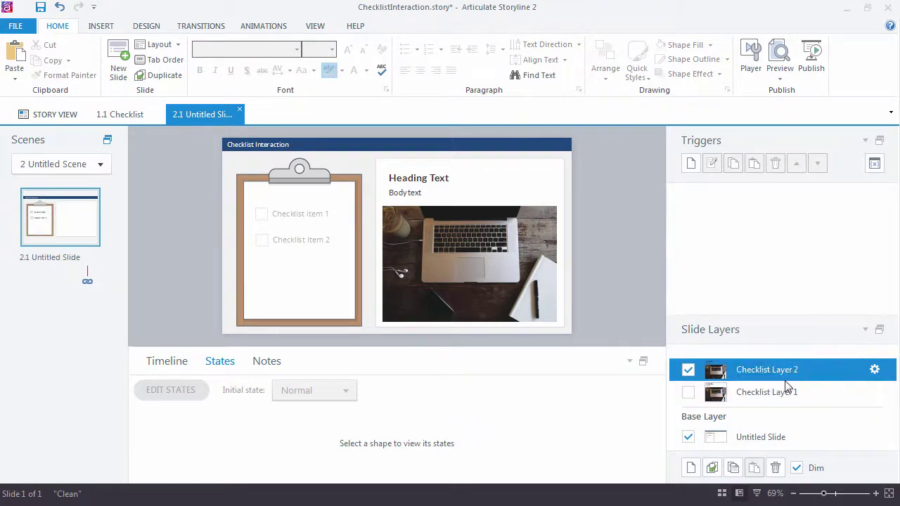
left_click(500, 284)
right_click(507, 253)
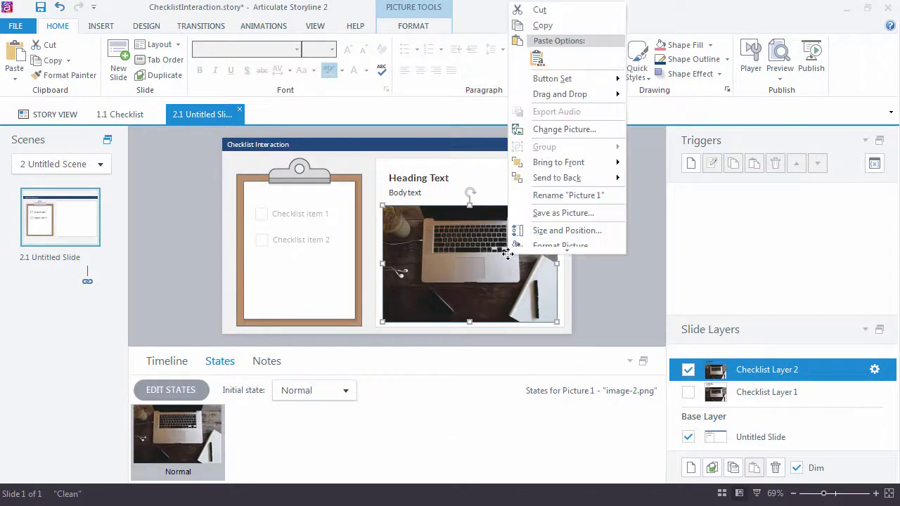
left_click(567, 130)
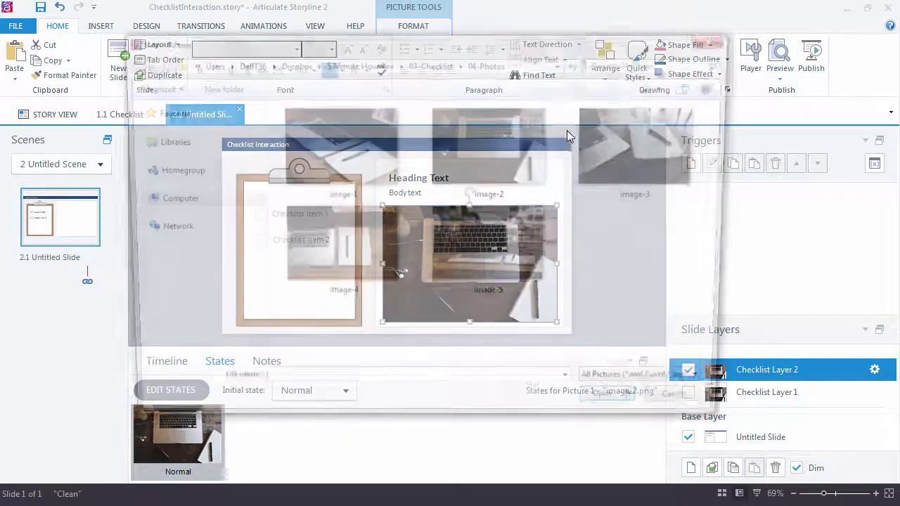
left_click(491, 246)
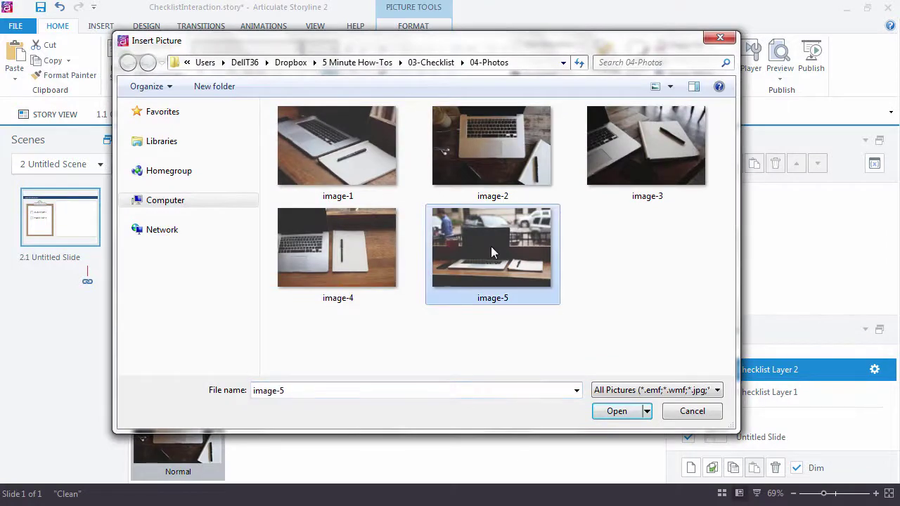
double_click(491, 246)
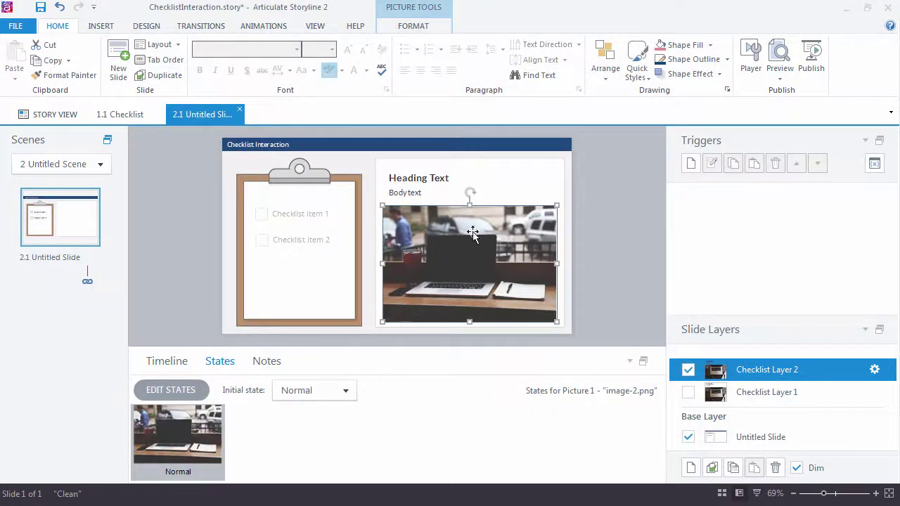
left_click(441, 186)
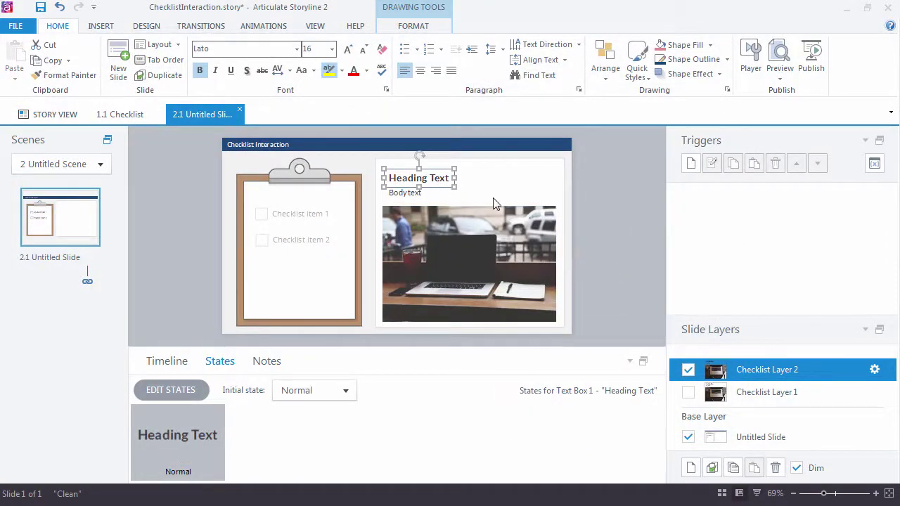
Step: On the base layer, point Text Box 2's trigger to show Checklist Layer 2 instead of Layer 1
left_click(746, 437)
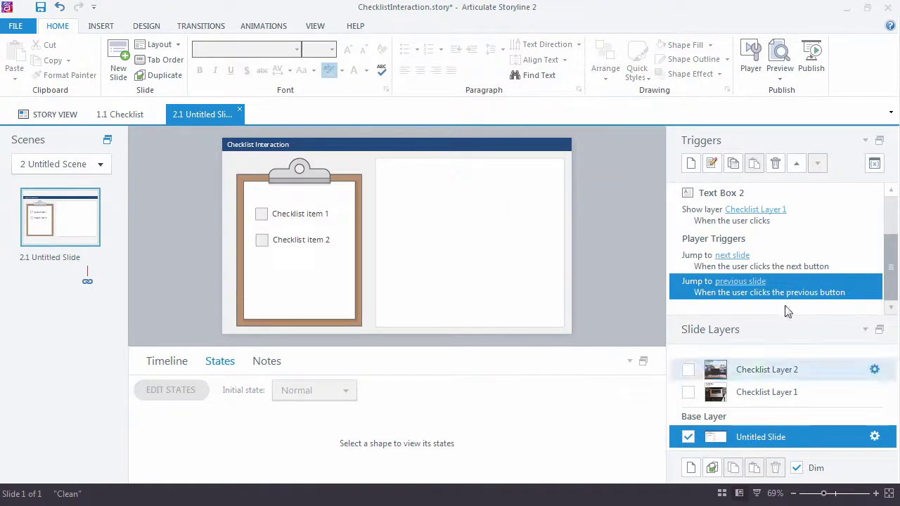
left_click(865, 329)
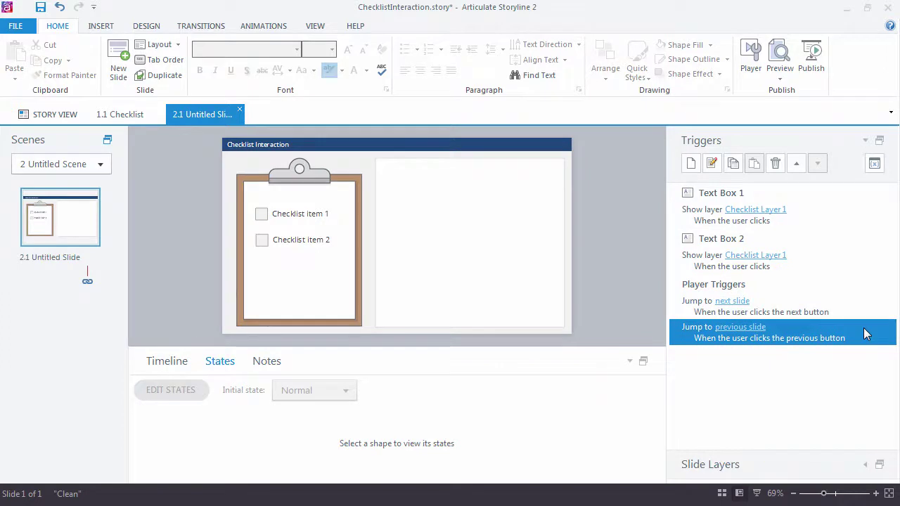
left_click(776, 256)
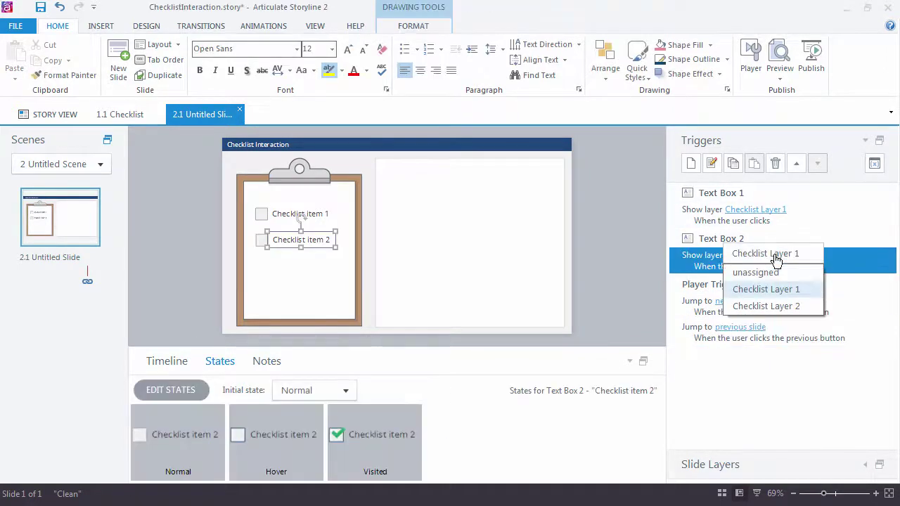
left_click(795, 307)
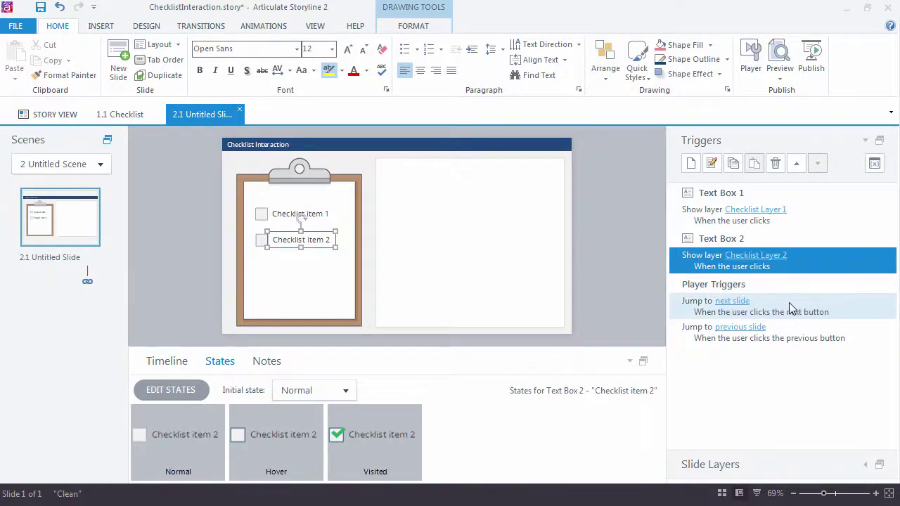
Step: Deselect the text box and check off Checklist item 3 in the Chrome preview
left_click(645, 289)
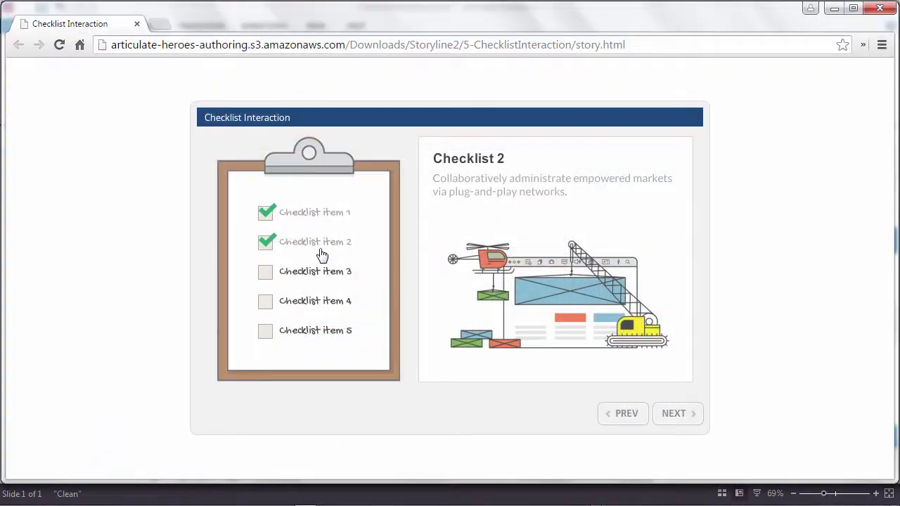
left_click(311, 271)
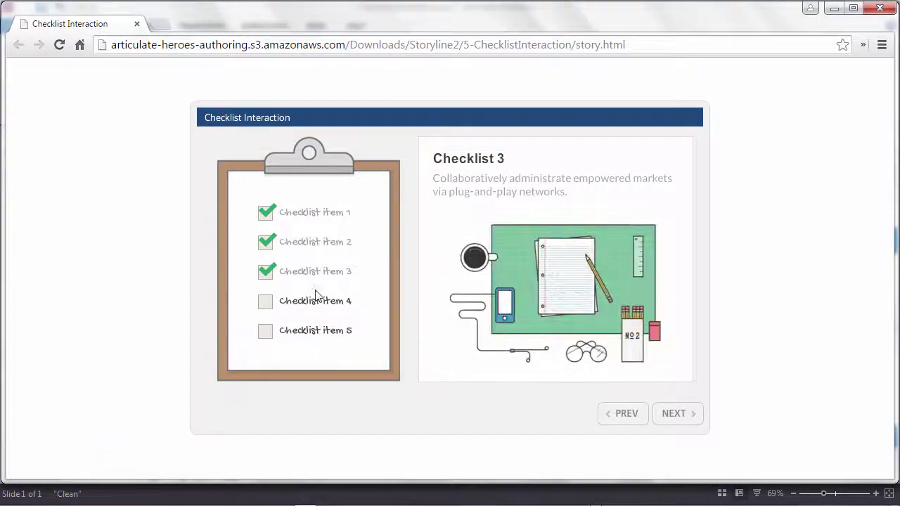